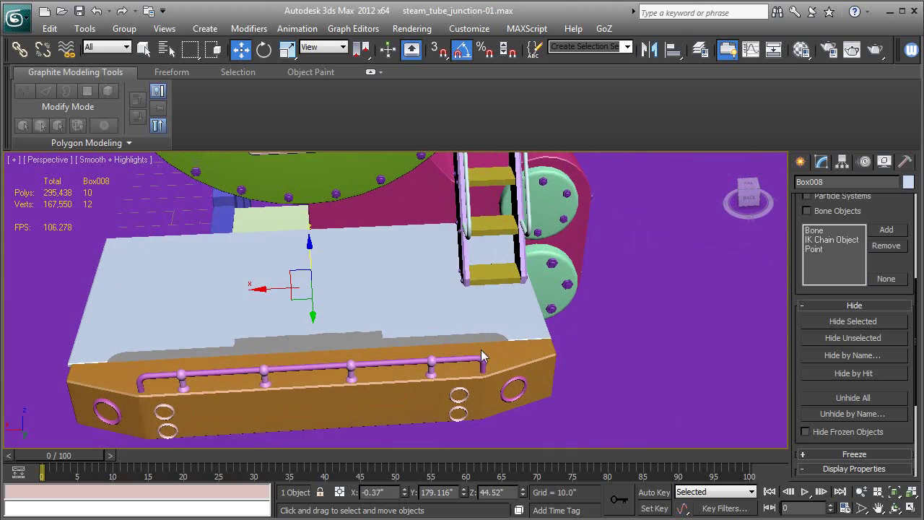
Isolate the orange front bumper, the pink cylinder housing and the blue boiler, with edged faces shown
drag(247, 294, 260, 288)
alt+middle_drag(370, 350, 352, 349)
click(504, 388)
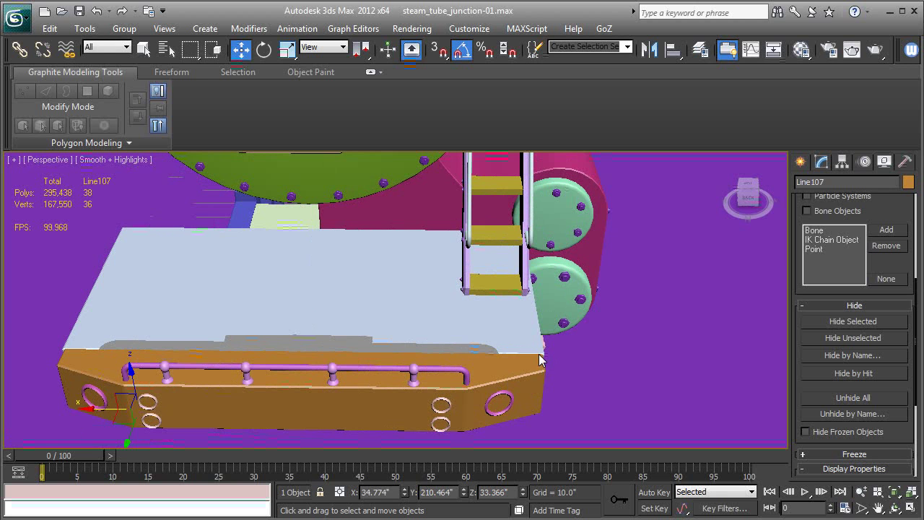
alt+middle_drag(551, 373, 449, 325)
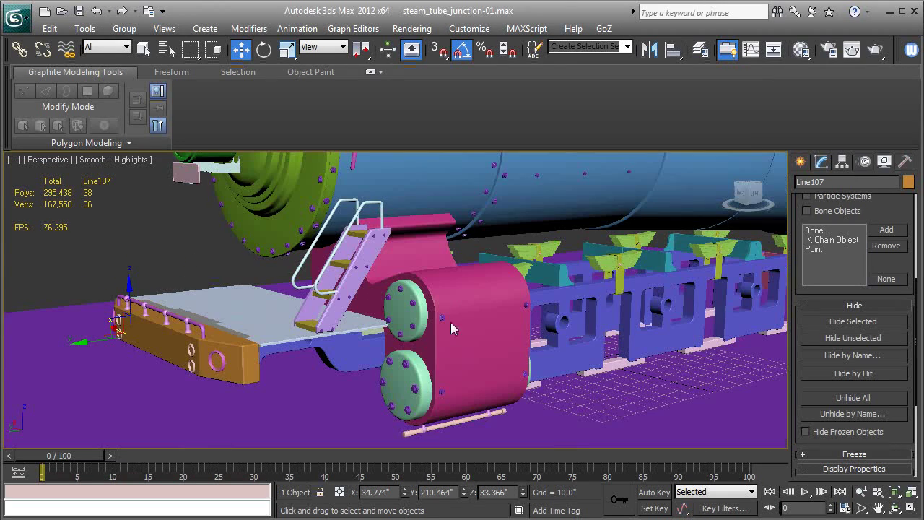
ctrl+click(456, 307)
key(F4)
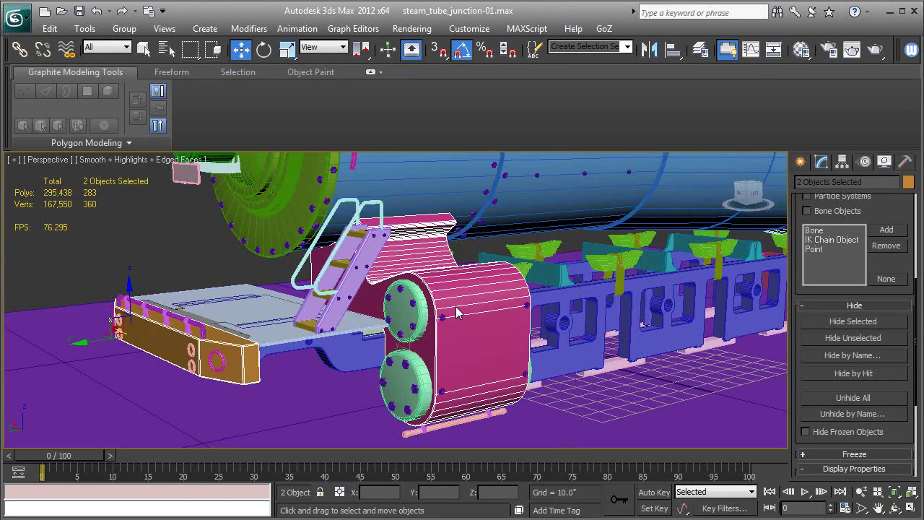
middle_drag(454, 306, 486, 346)
middle_drag(483, 265, 494, 288)
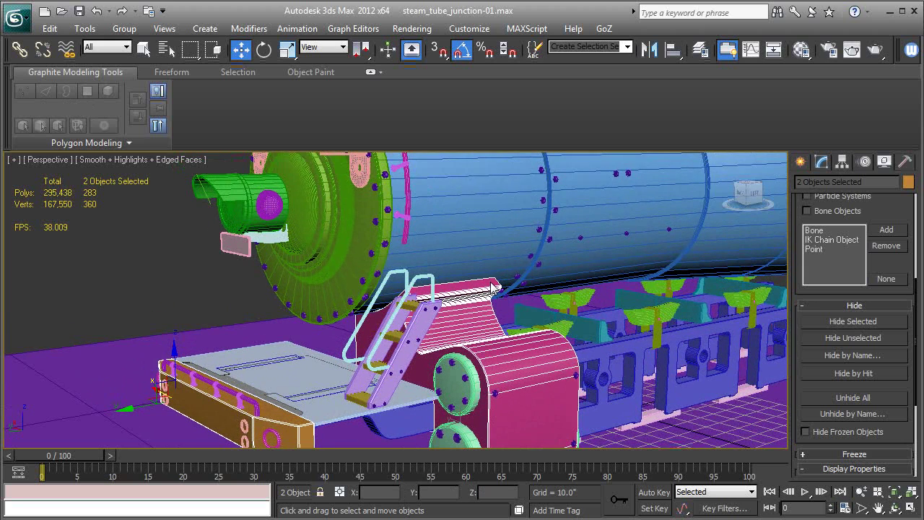
ctrl+click(483, 245)
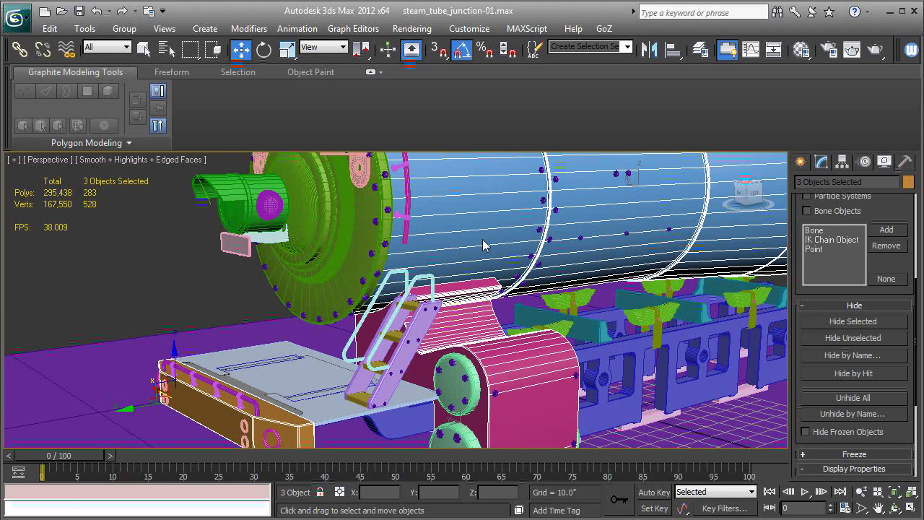
key(alt+q)
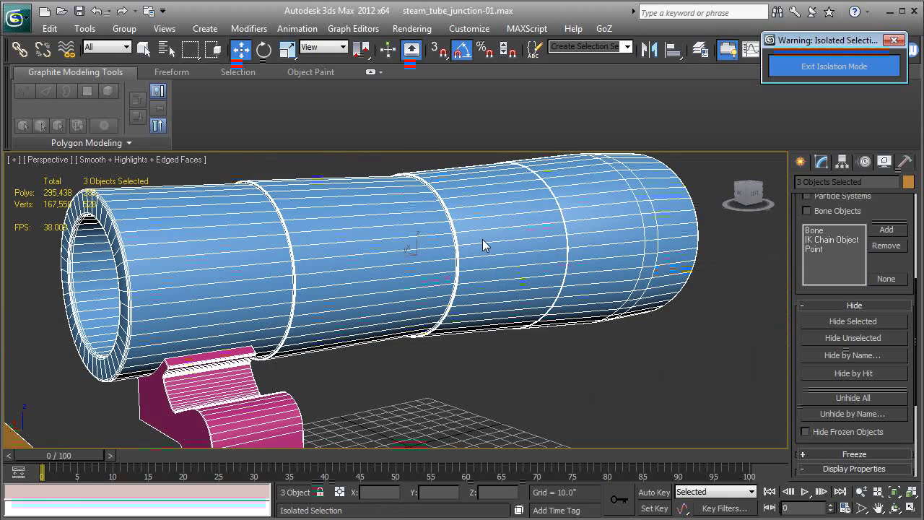
Hide the front bumper from the isolated objects, working in the Left view
key(l)
key(z)
middle_drag(423, 297, 558, 303)
click(155, 345)
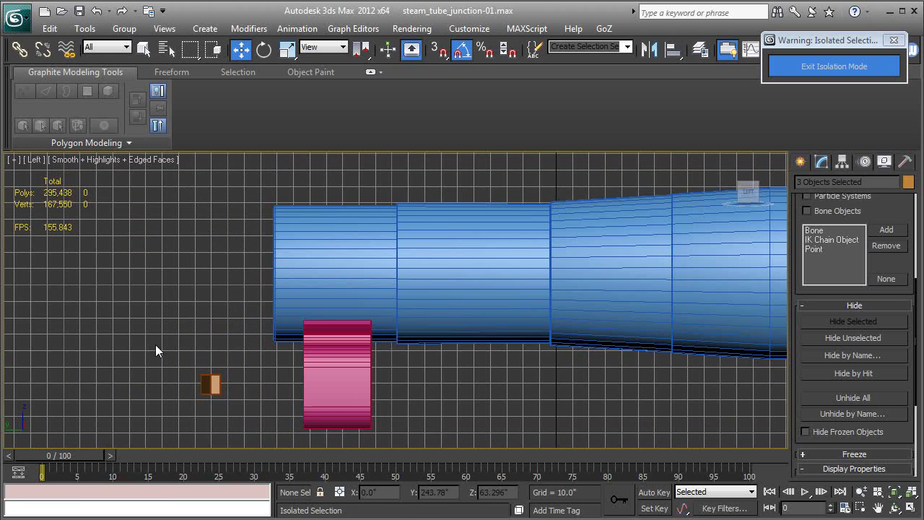
drag(153, 352, 263, 441)
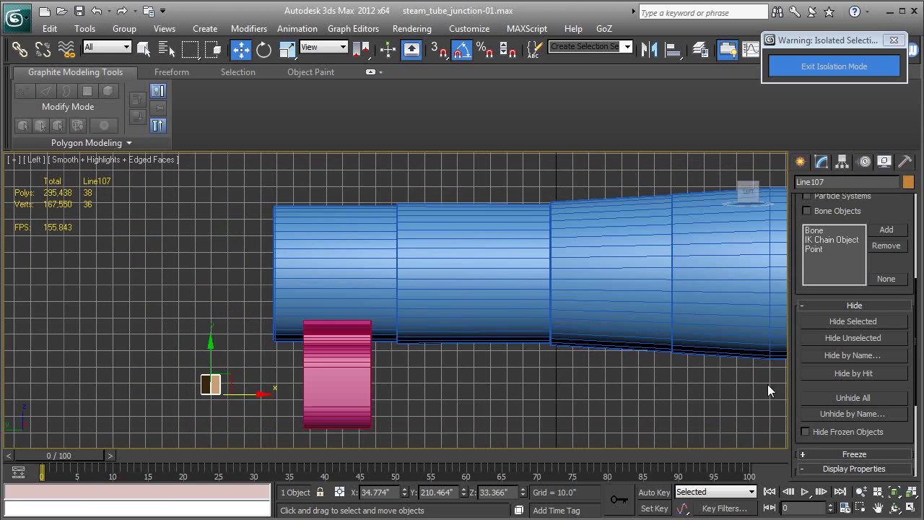
click(843, 323)
Draw a TubeCap on the boiler above the pink support, about 10.3 inner and 12.1 outer radius, using wireframe display
scroll(382, 322, up, 2)
middle_drag(382, 323, 389, 374)
click(800, 163)
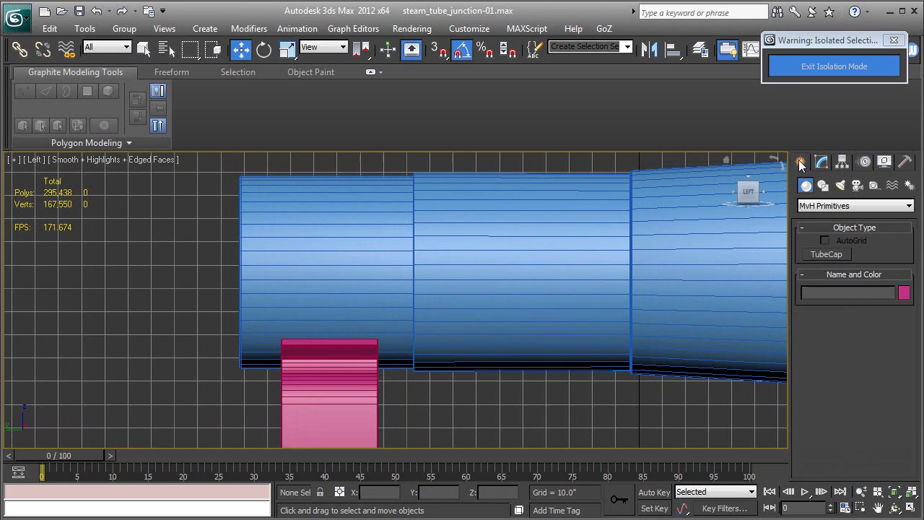
click(826, 254)
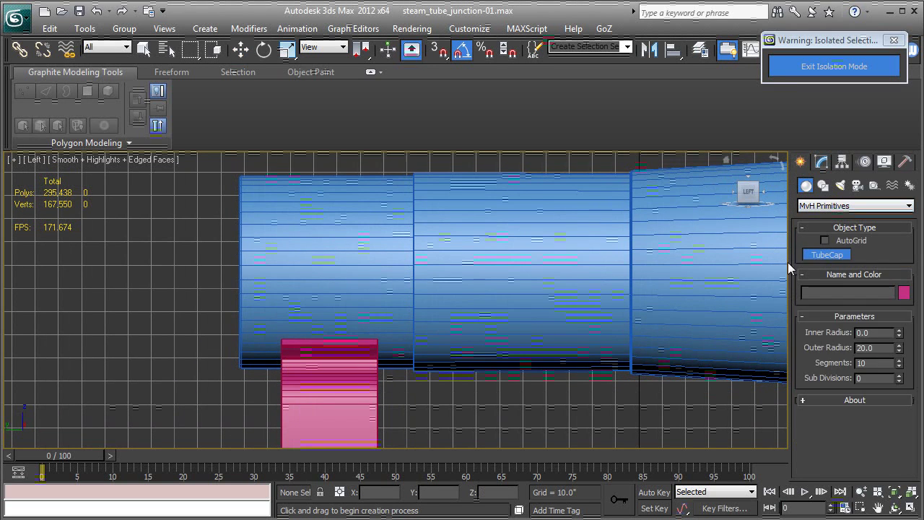
click(325, 303)
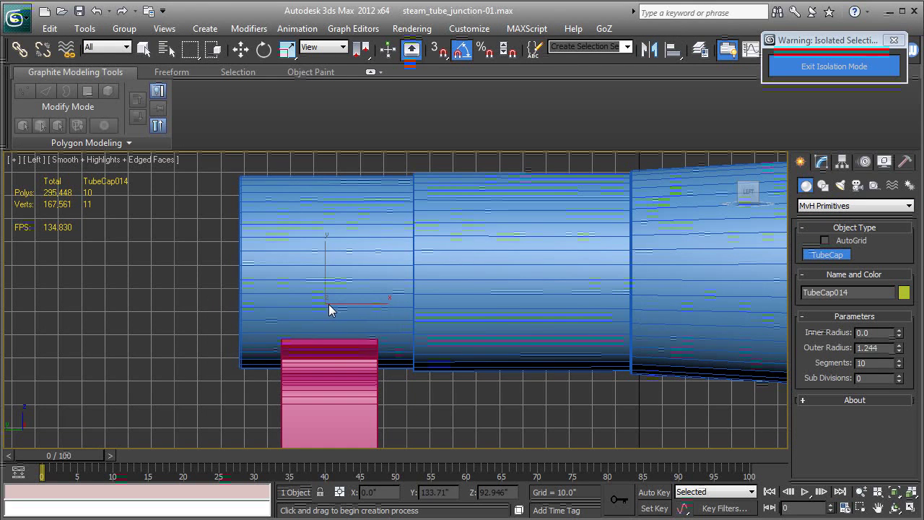
key(F3)
drag(342, 309, 355, 316)
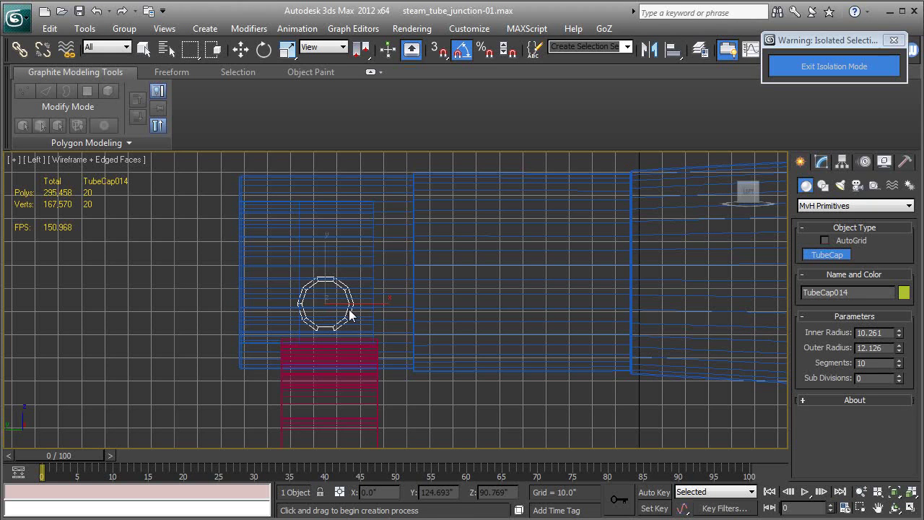
Try 18 segments on the tube cap, and settle on 8
text(18)
key(Tab)
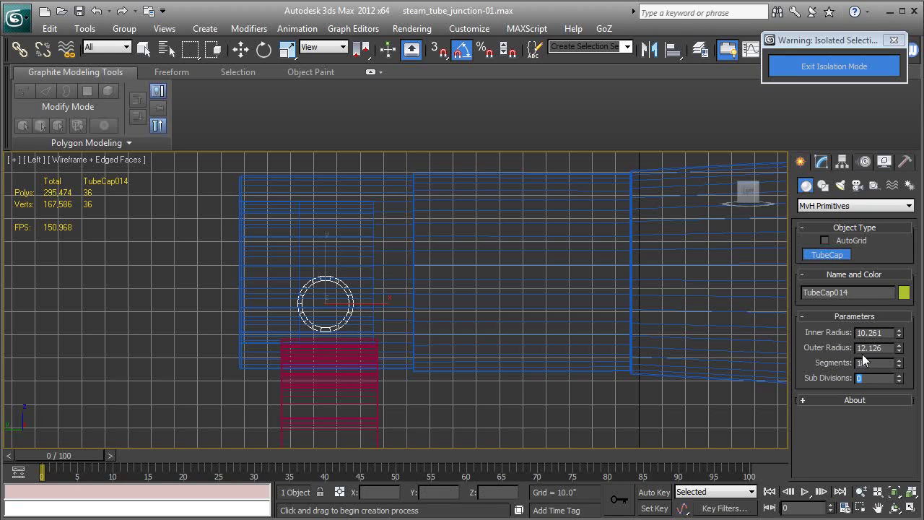
text(8)
key(Return)
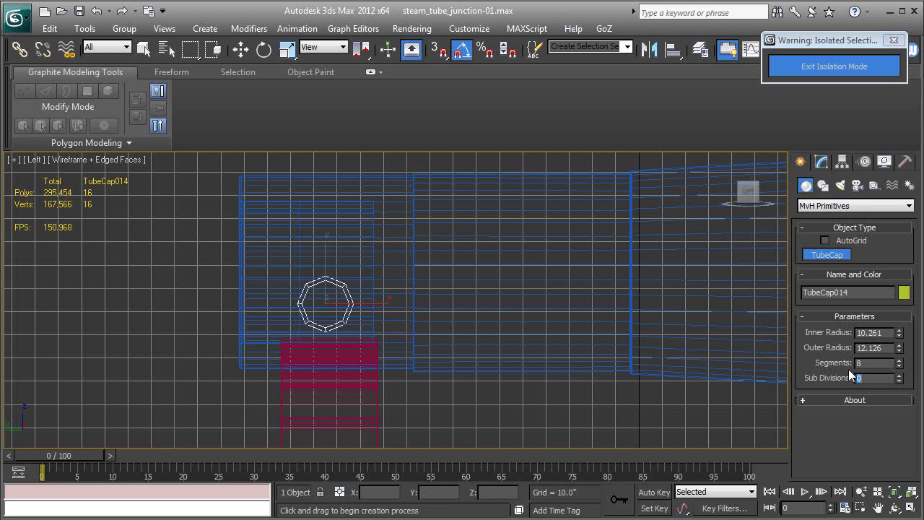
Move the ring out of the boiler along X in the Perspective view, to about X -45 inches
click(241, 49)
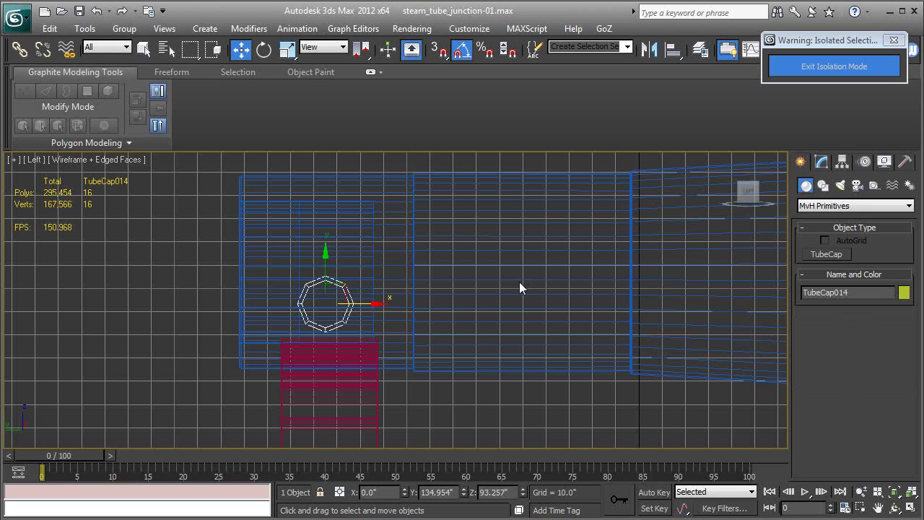
key(p)
key(z)
alt+middle_drag(301, 303, 357, 343)
key(F3)
scroll(358, 341, down, 10)
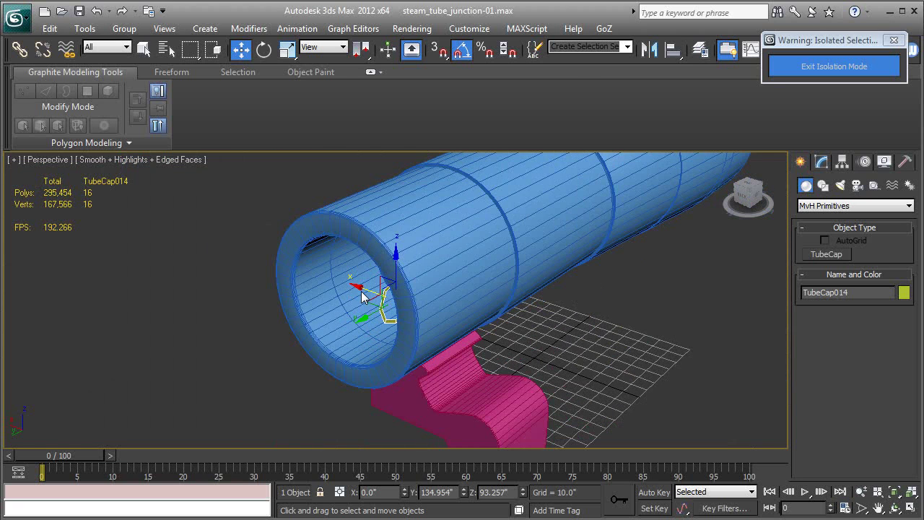
drag(359, 291, 439, 327)
alt+middle_drag(439, 328, 473, 340)
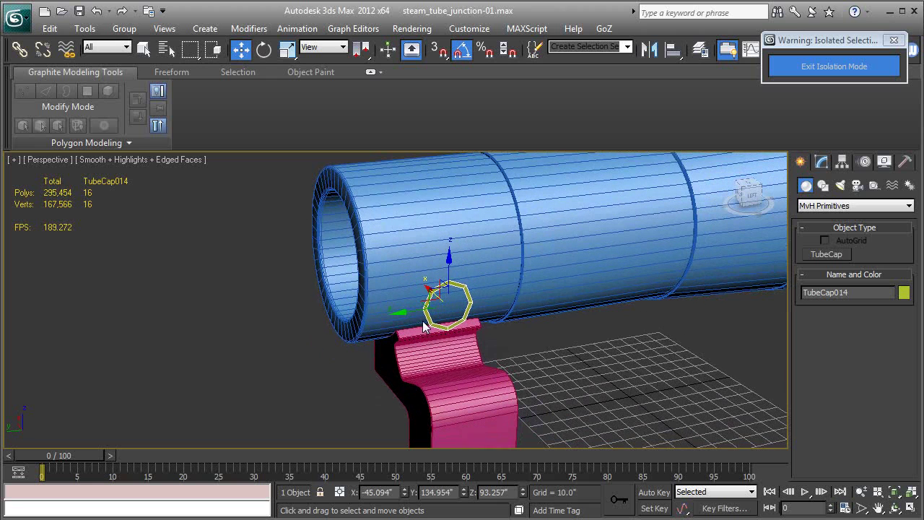
Convert the ring to an Editable Poly
click(821, 161)
right_click(827, 224)
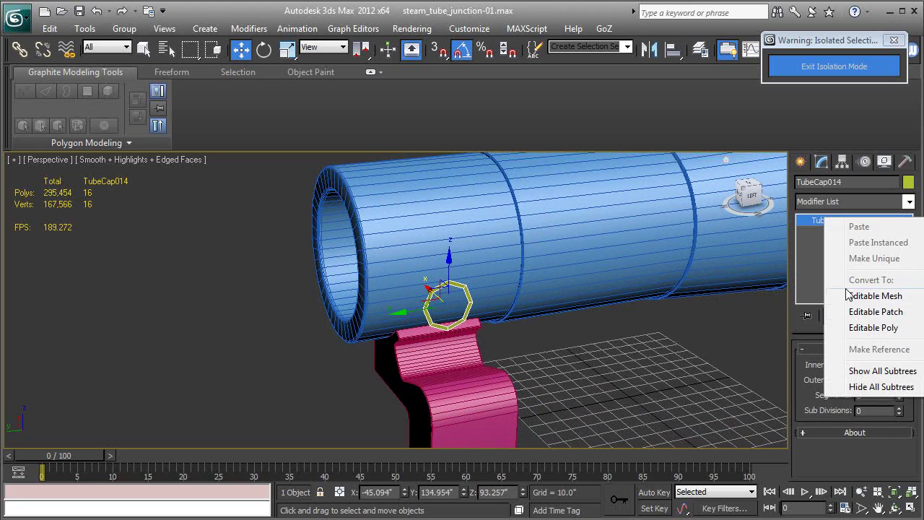
click(859, 329)
Clone the ring outward along X as a single copy and rotate the copy to lie flat
alt+middle_drag(422, 327, 453, 332)
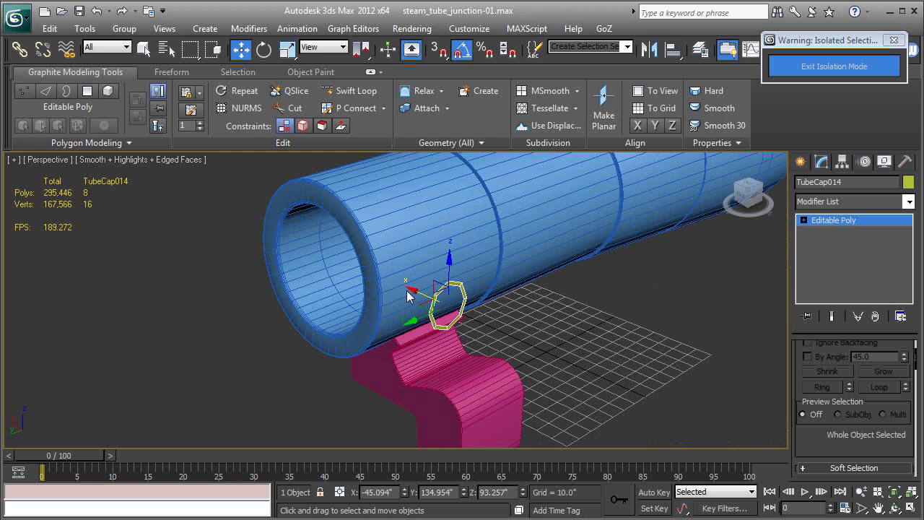
shift+drag(412, 295, 459, 323)
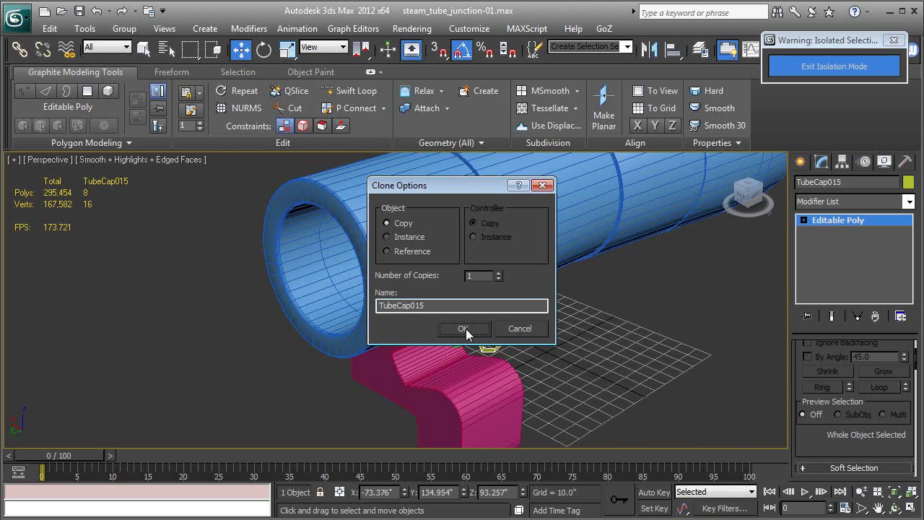
click(466, 329)
click(262, 51)
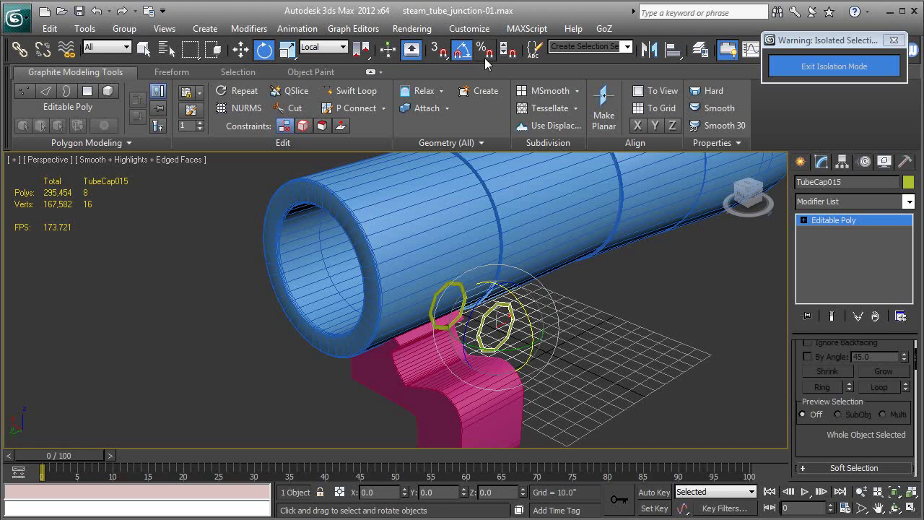
drag(514, 301, 476, 240)
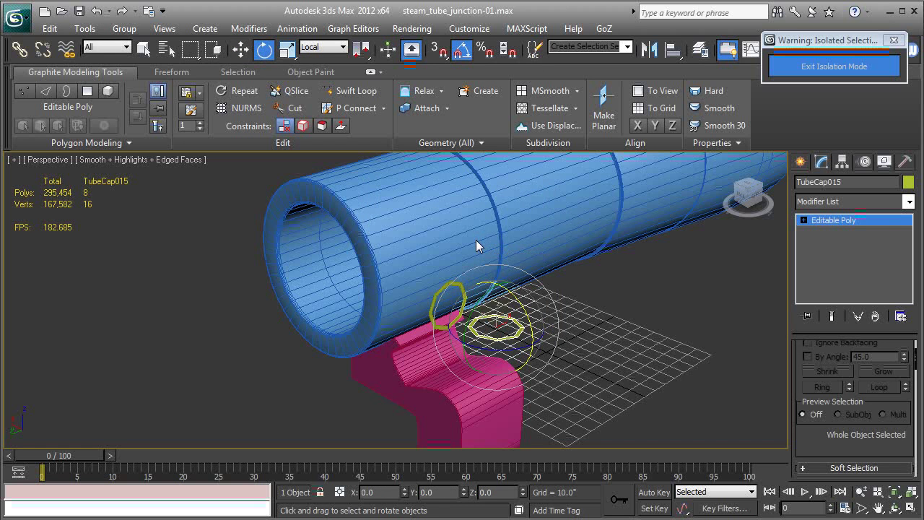
Move the flat ring down and inward to just above the pink housing's upper surface, about X -60.5, Z 67.2 inches
click(241, 49)
alt+middle_drag(614, 361, 500, 291)
drag(500, 291, 480, 346)
drag(447, 378, 427, 382)
alt+middle_drag(428, 382, 460, 347)
scroll(460, 348, up, 3)
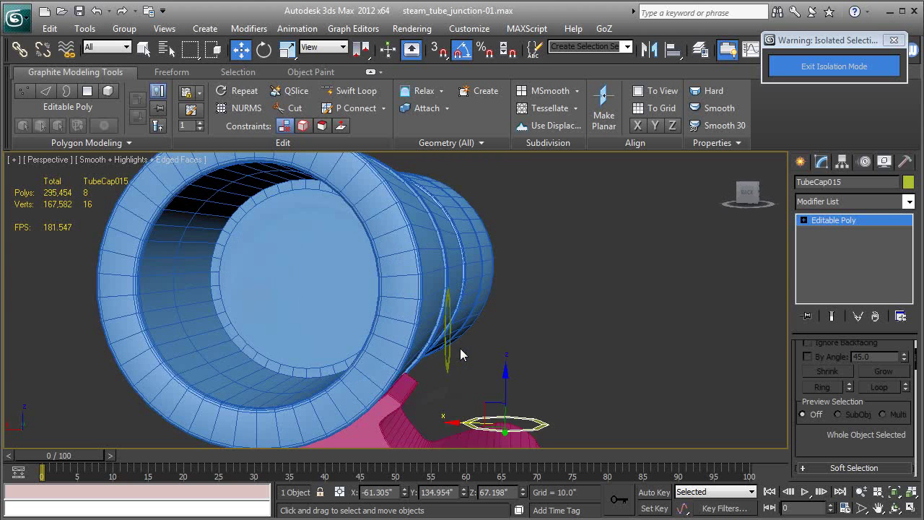
middle_drag(535, 429, 525, 312)
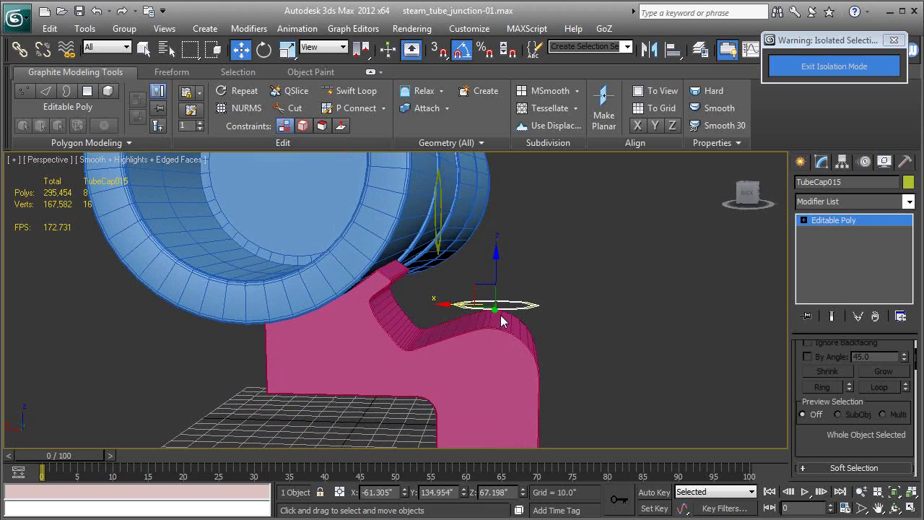
alt+middle_drag(457, 310, 549, 362)
scroll(545, 356, down, 4)
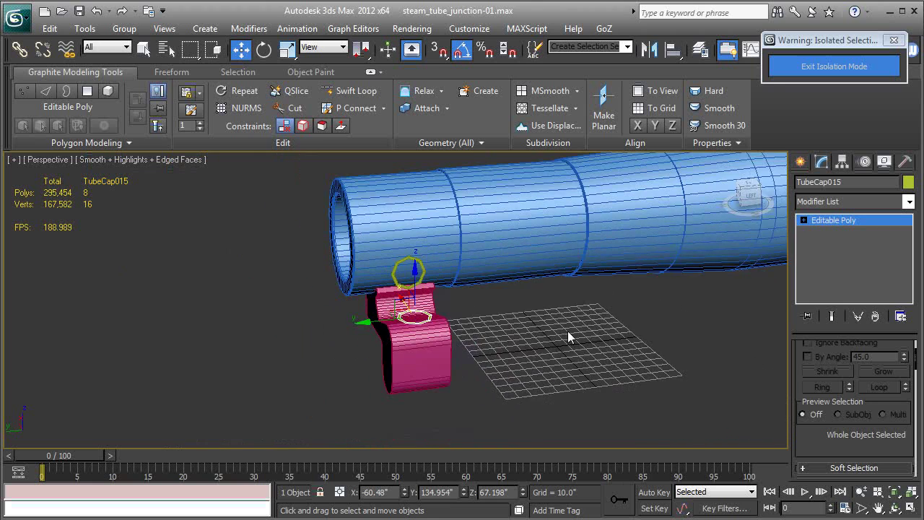
Exit isolation mode and unhide the Blueprints layer
click(784, 72)
scroll(520, 282, up, 2)
scroll(520, 281, up, 1)
click(700, 52)
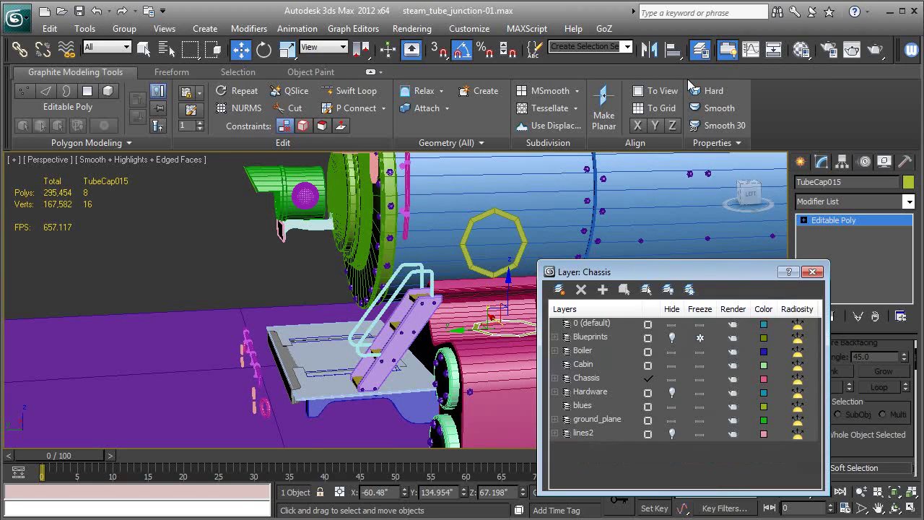
click(672, 338)
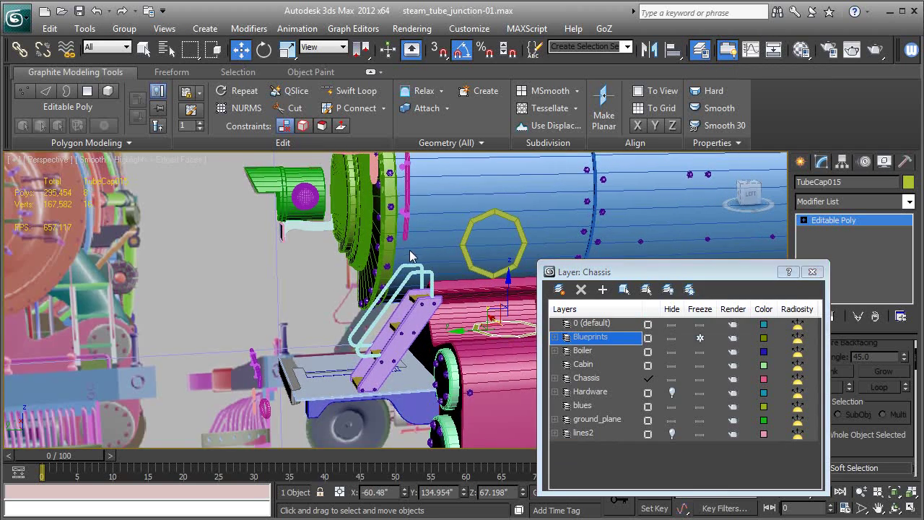
Make the boiler see-through in the Left view to compare the vertical ring with the blueprint
scroll(463, 254, down, 1)
scroll(463, 254, down, 1)
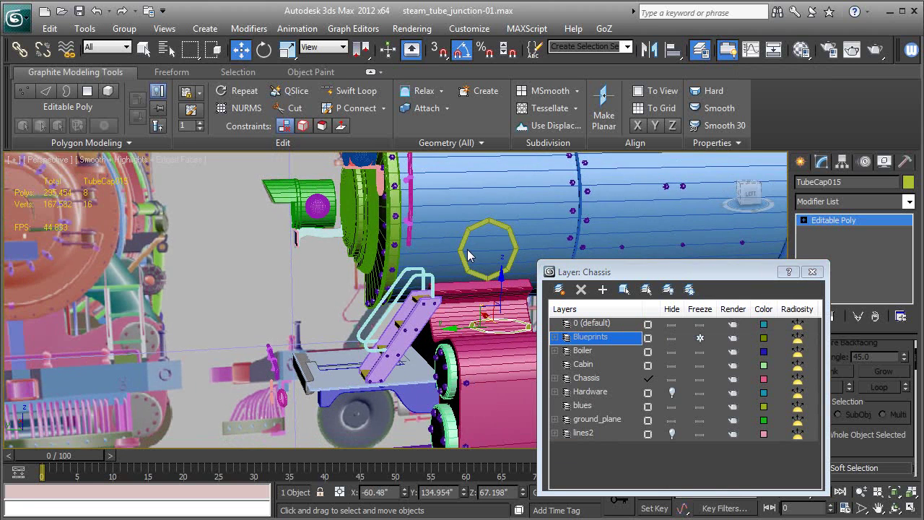
key(l)
key(z)
middle_drag(435, 270, 441, 291)
scroll(440, 292, down, 5)
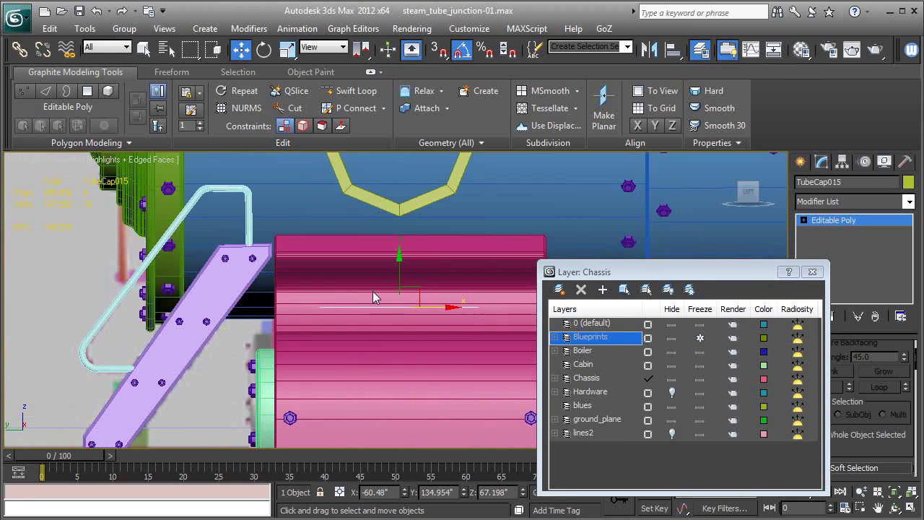
middle_drag(386, 224, 359, 309)
click(365, 230)
middle_drag(365, 230, 371, 280)
key(alt+x)
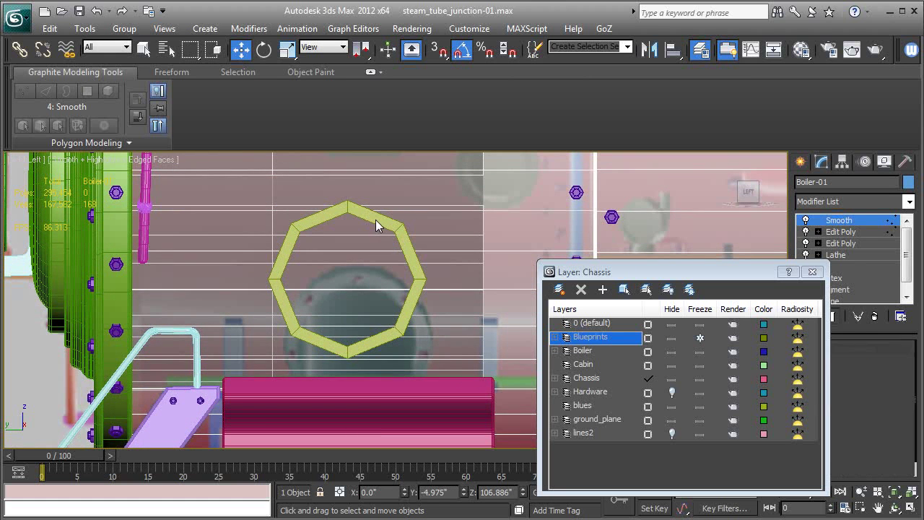
Shift the vertical ring and the flat ring slightly along the boiler, placing the flat one at about Y 132.8 inches
click(376, 224)
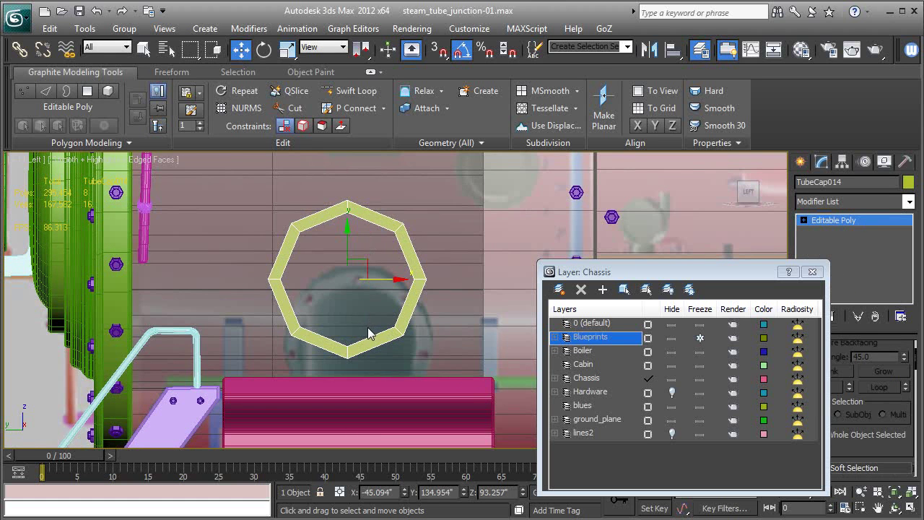
drag(382, 280, 394, 279)
middle_drag(389, 387, 380, 283)
key(F3)
click(348, 348)
drag(379, 349, 392, 350)
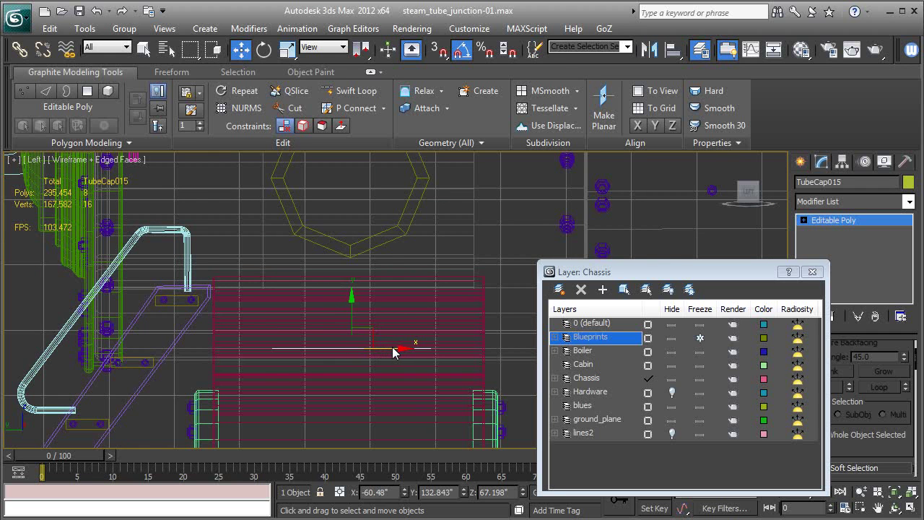
Return to the shaded Perspective view, hide the Blueprints layer and close the layer manager
key(F3)
key(p)
key(z)
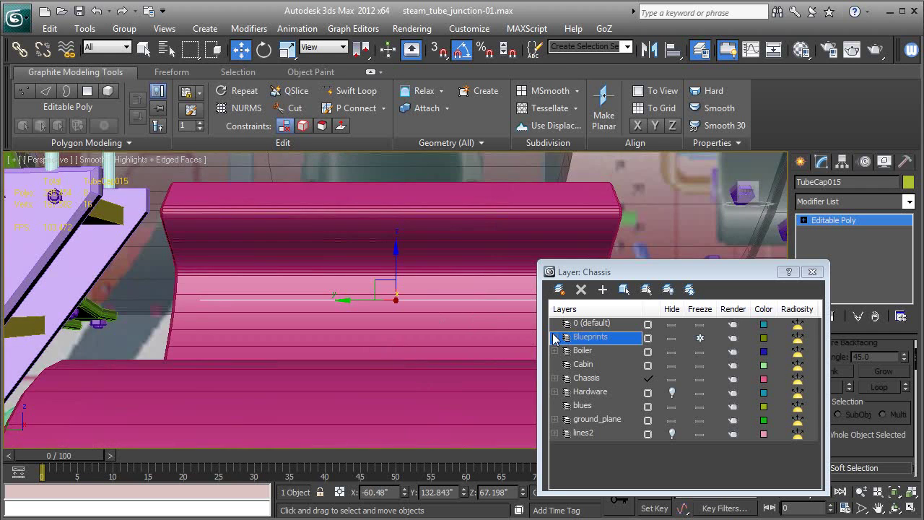
click(672, 337)
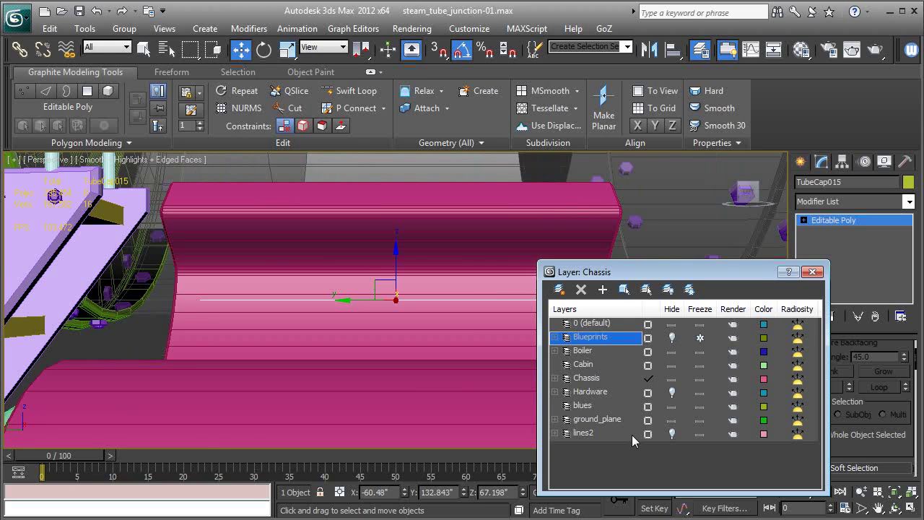
click(812, 272)
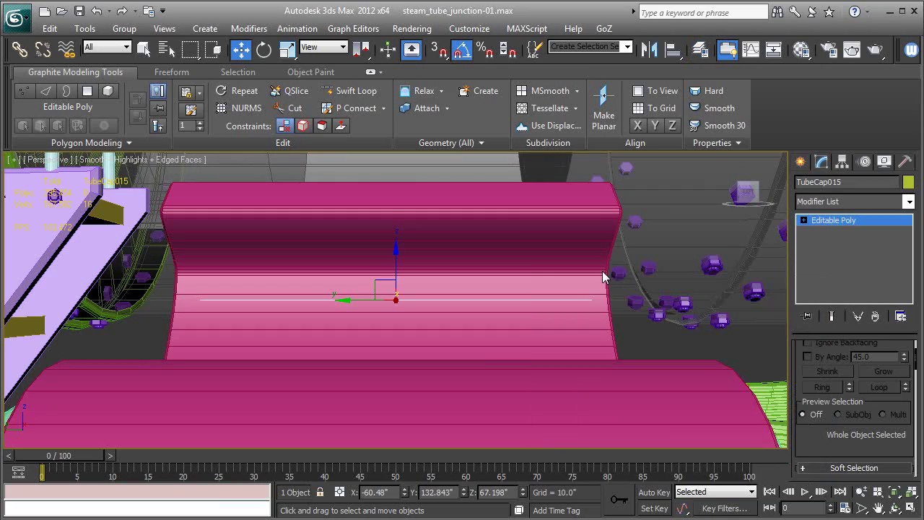
Isolate the two eight-sided rings together with the cylinder housing and the boiler
scroll(459, 325, down, 10)
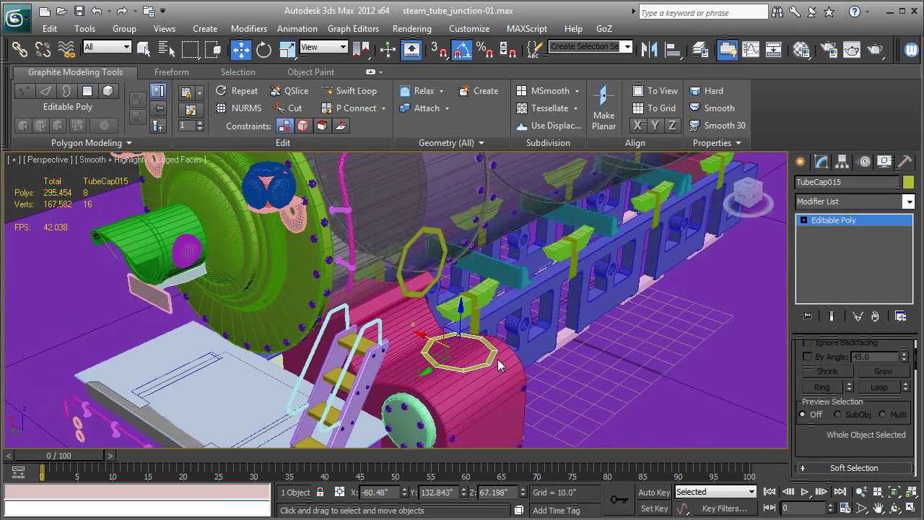
alt+middle_drag(498, 359, 482, 313)
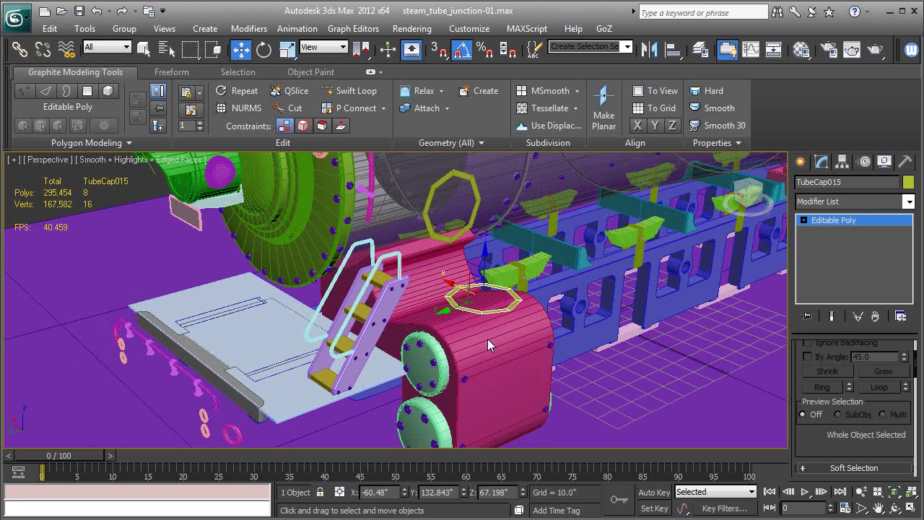
ctrl+click(488, 339)
ctrl+click(392, 197)
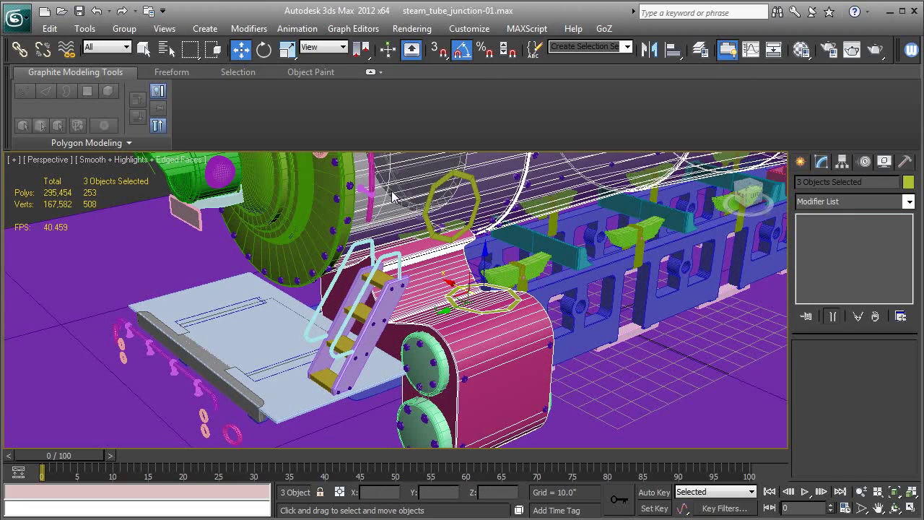
ctrl+click(475, 195)
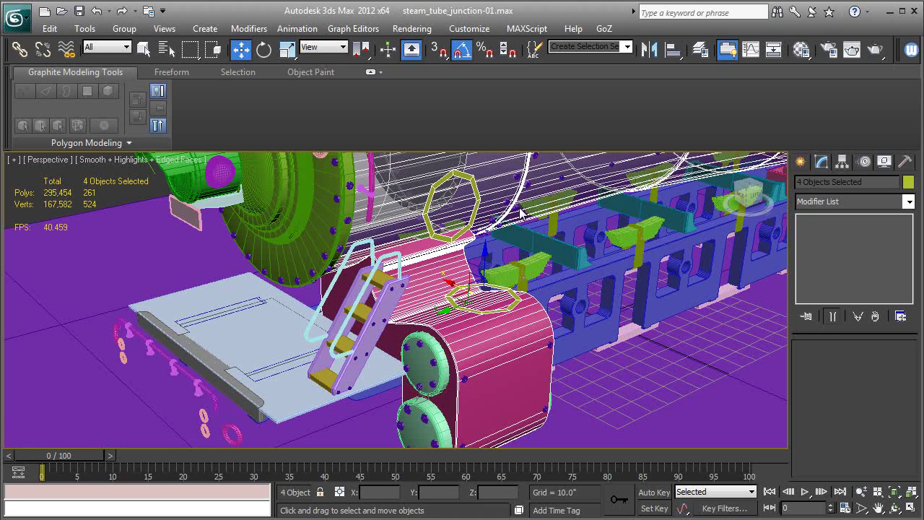
key(alt+q)
scroll(552, 253, down, 3)
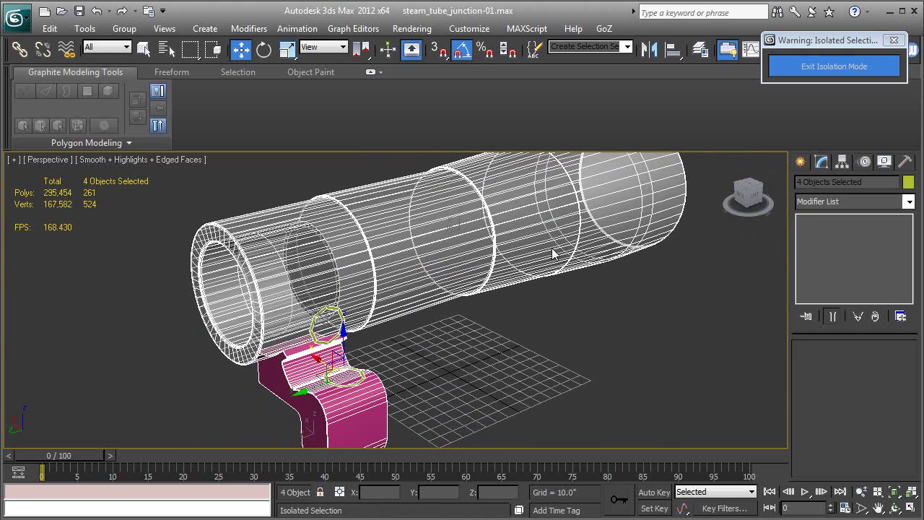
Turn off the boiler's see-through display, clear the selection and hide the edged faces in the Perspective view
click(496, 262)
key(alt+x)
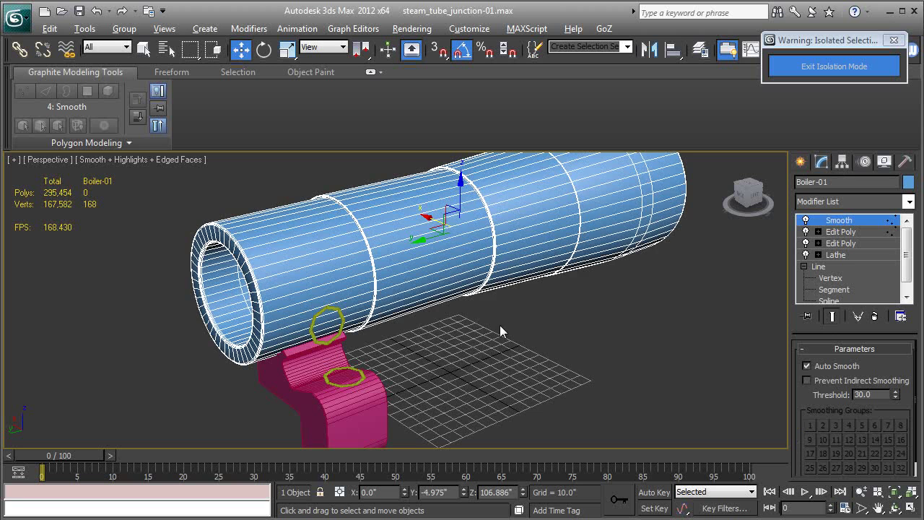
click(492, 340)
key(F4)
scroll(491, 338, up, 4)
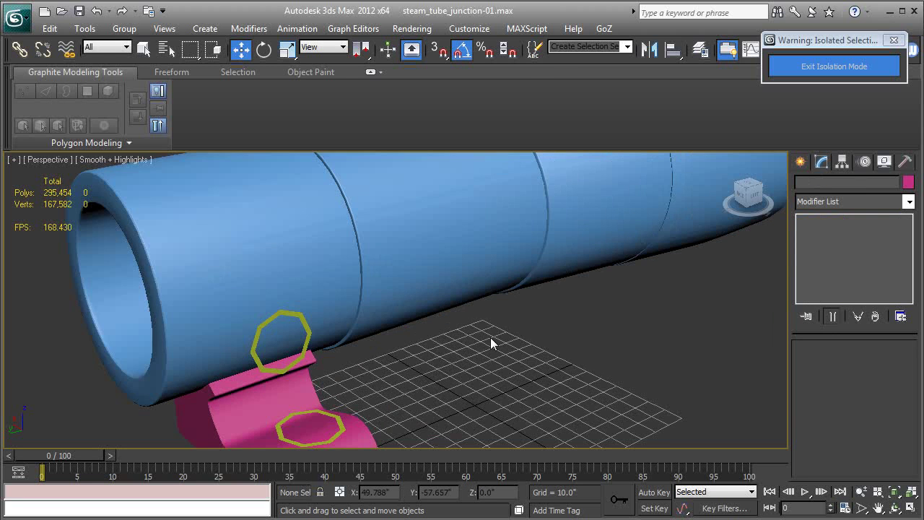
Select the vertical ring and pick Boiler-01 as the PolyDraw surface
click(348, 307)
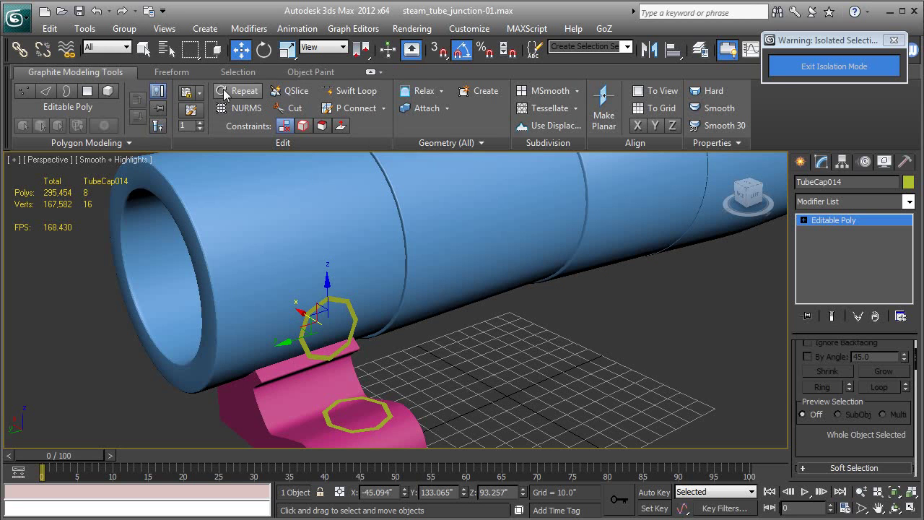
click(185, 73)
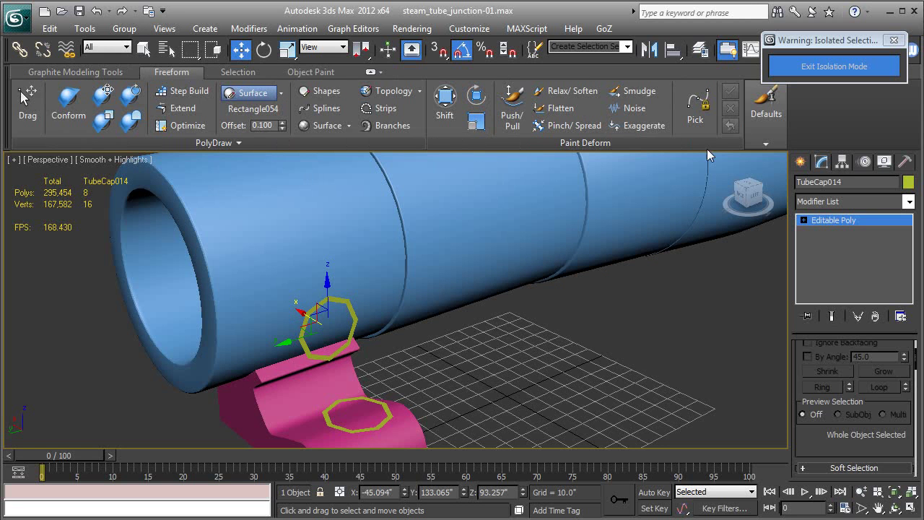
click(266, 98)
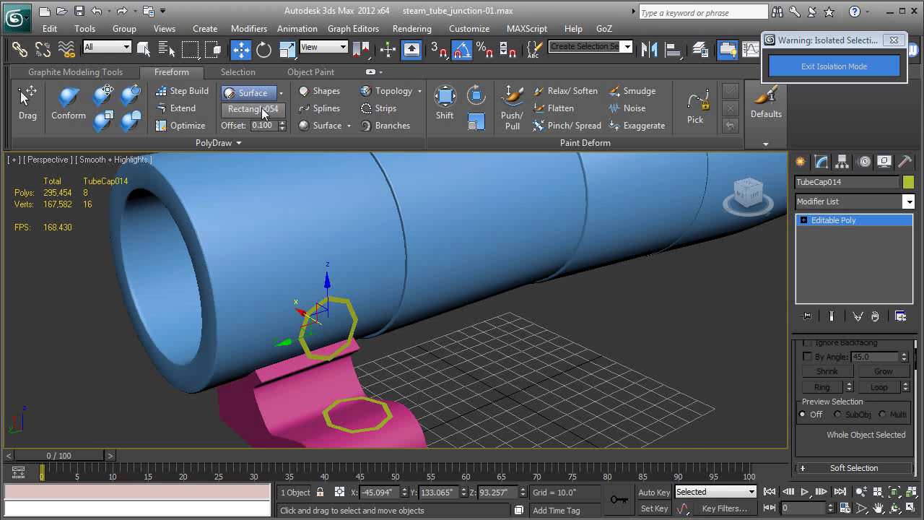
click(256, 208)
key(w)
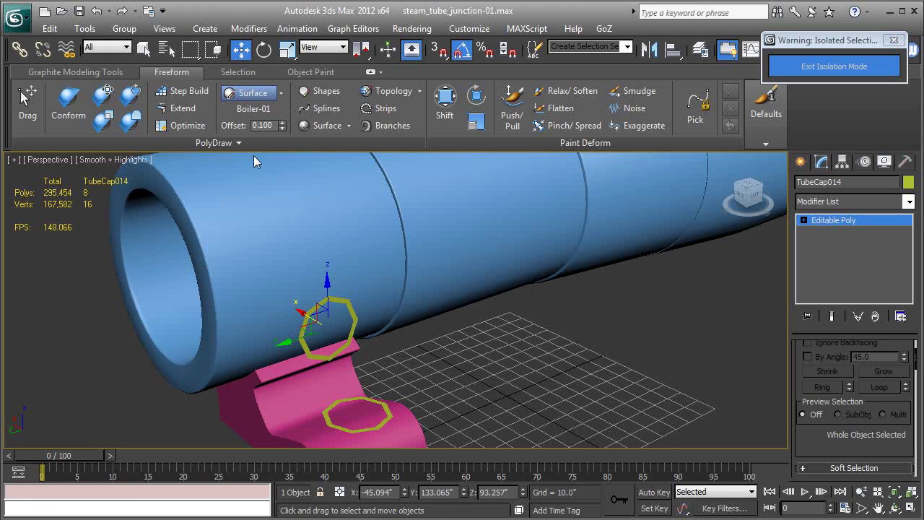
Conform the whole vertical ring onto the boiler's surface with edged faces displayed, and leave the Conform brush
click(61, 101)
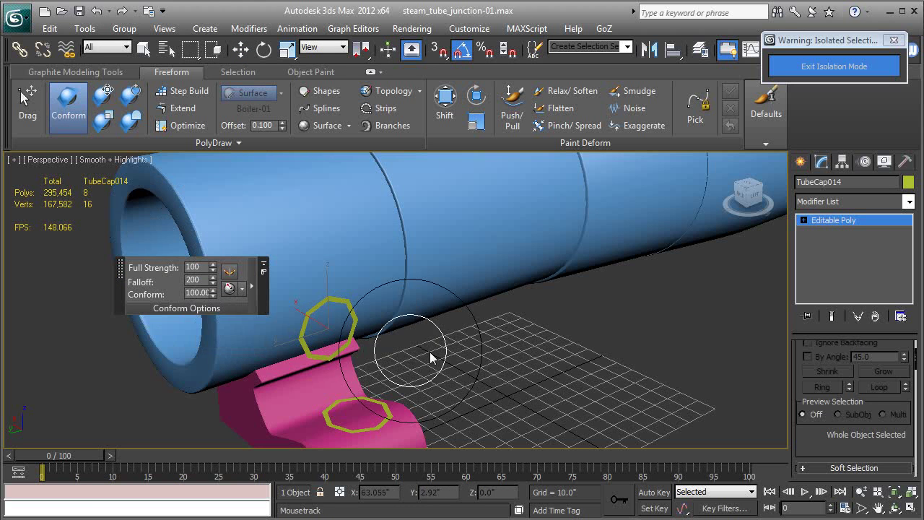
scroll(483, 343, up, 5)
middle_drag(470, 334, 508, 301)
key(F4)
mouse_move(462, 299)
mouse_down()
mouse_move(449, 262)
mouse_move(354, 296)
mouse_move(371, 338)
mouse_move(436, 305)
mouse_move(369, 237)
mouse_move(444, 323)
mouse_move(418, 246)
mouse_up()
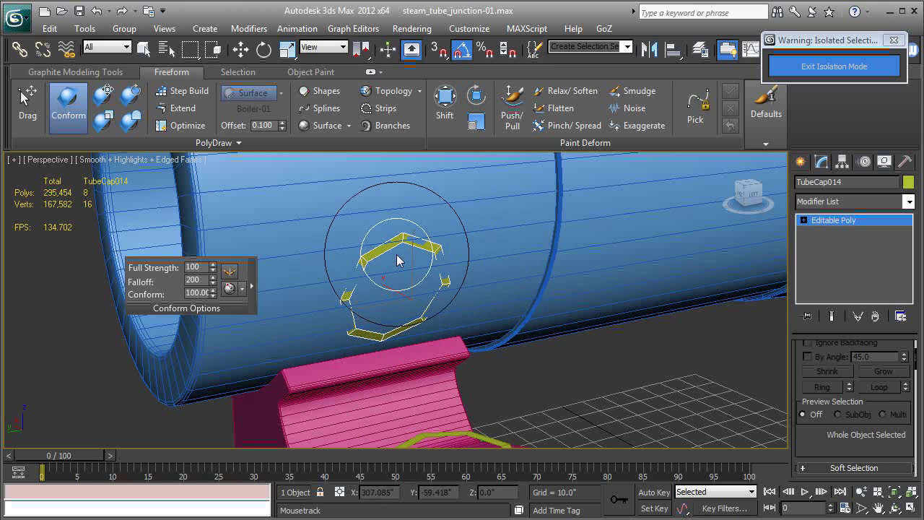
mouse_move(473, 312)
alt+middle_down()
mouse_move(474, 291)
mouse_move(438, 262)
mouse_move(462, 277)
mouse_move(445, 342)
alt+middle_up()
click(80, 11)
click(69, 107)
key(w)
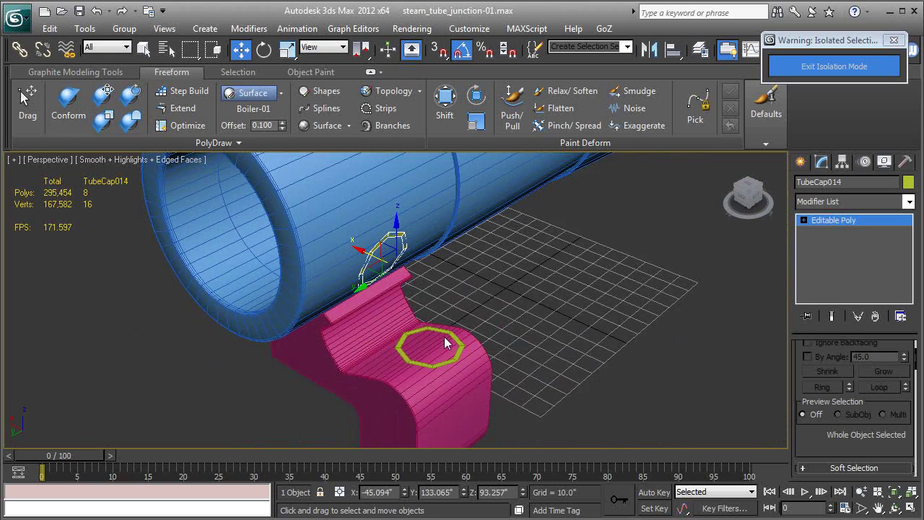
Select the flat ring and pick the cylinder housing, Rectangle054, as the PolyDraw surface
alt+middle_drag(467, 307, 433, 312)
scroll(473, 305, up, 3)
scroll(433, 279, up, 3)
scroll(433, 279, down, 3)
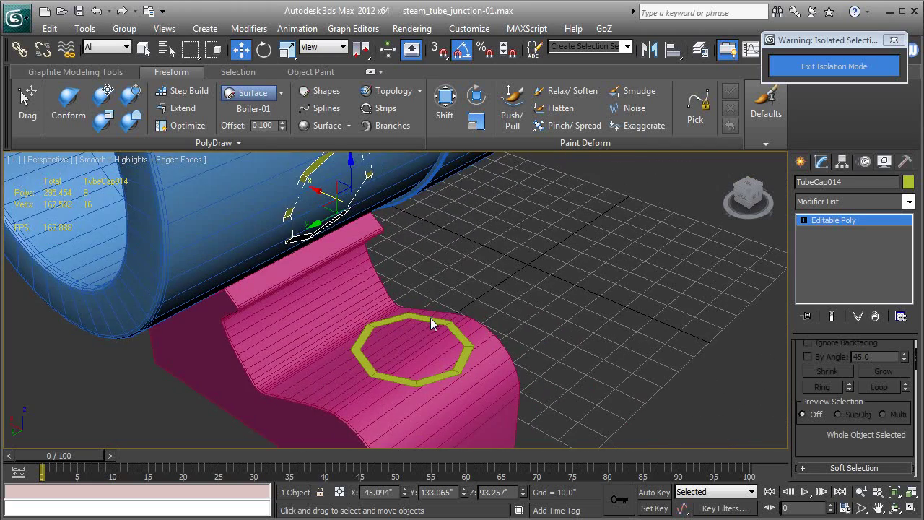
click(430, 319)
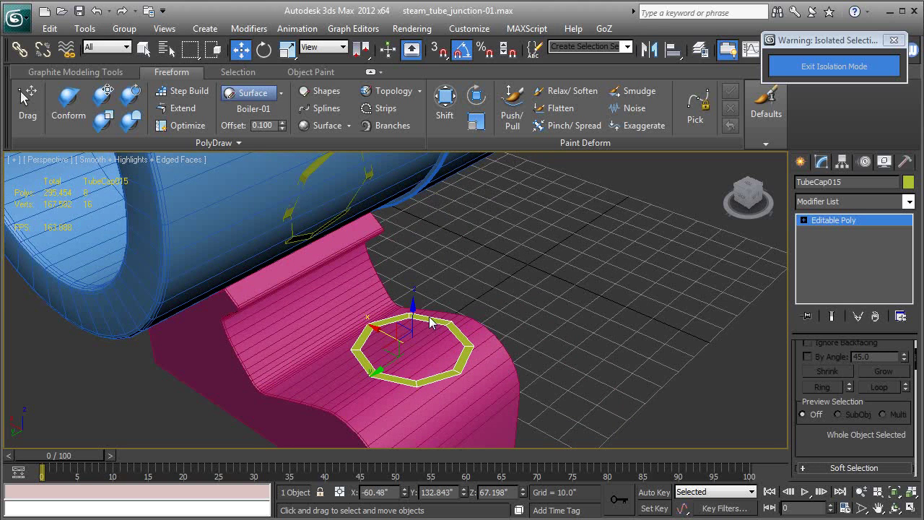
middle_drag(430, 320, 426, 296)
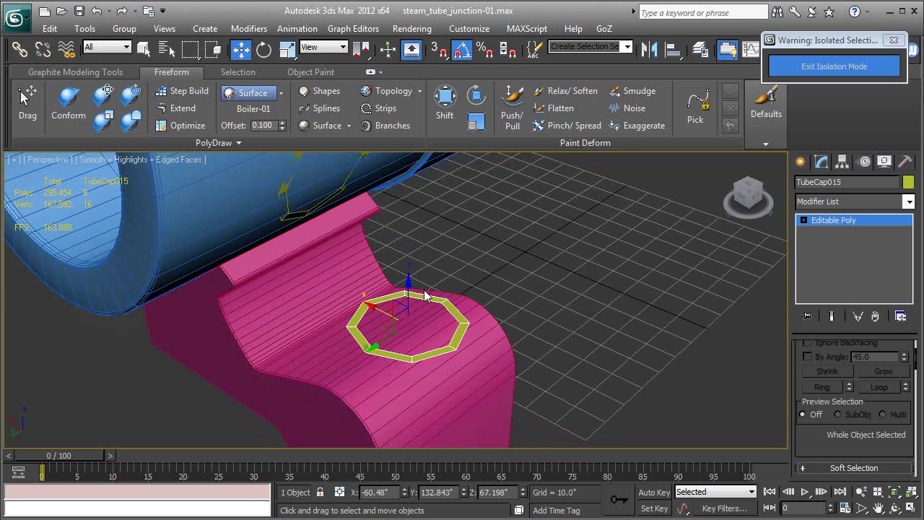
click(254, 110)
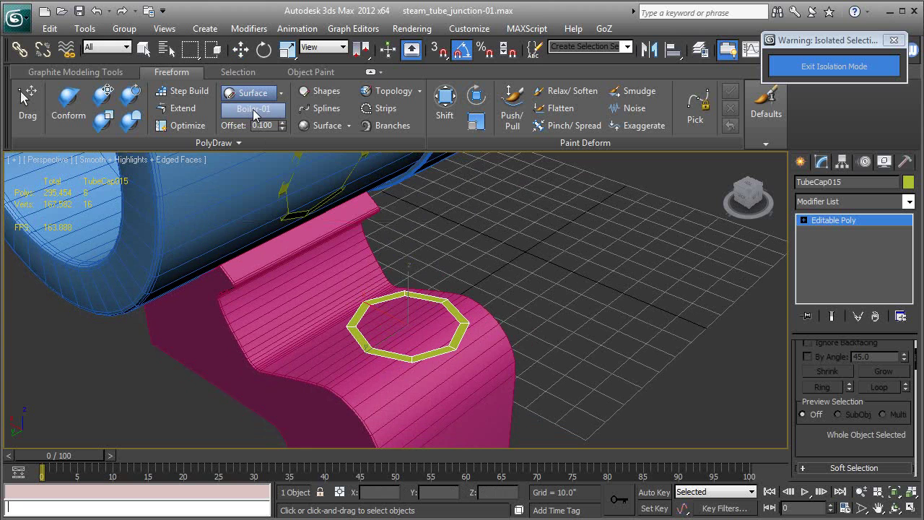
click(285, 255)
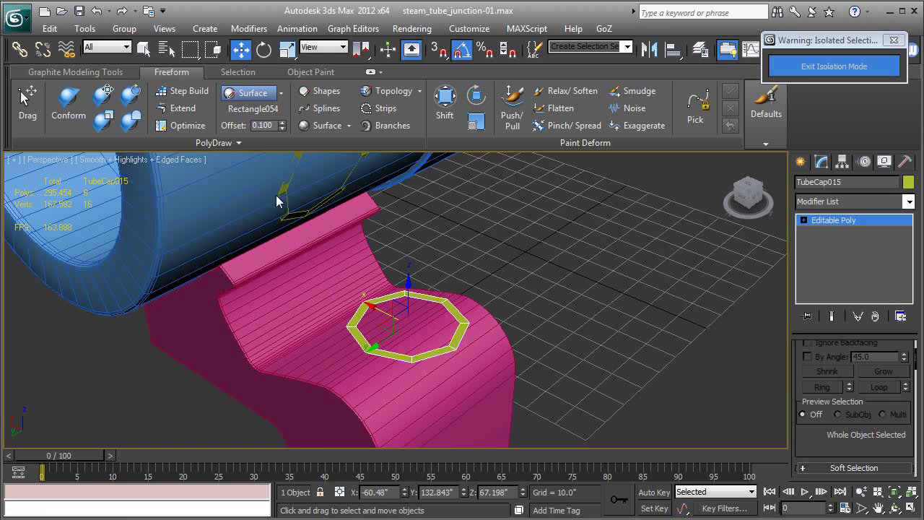
mouse_move(327, 257)
middle_down()
mouse_move(368, 255)
mouse_move(340, 250)
middle_up()
Conform the flat ring onto the curved top of the cylinder housing and check it from both sides
click(81, 117)
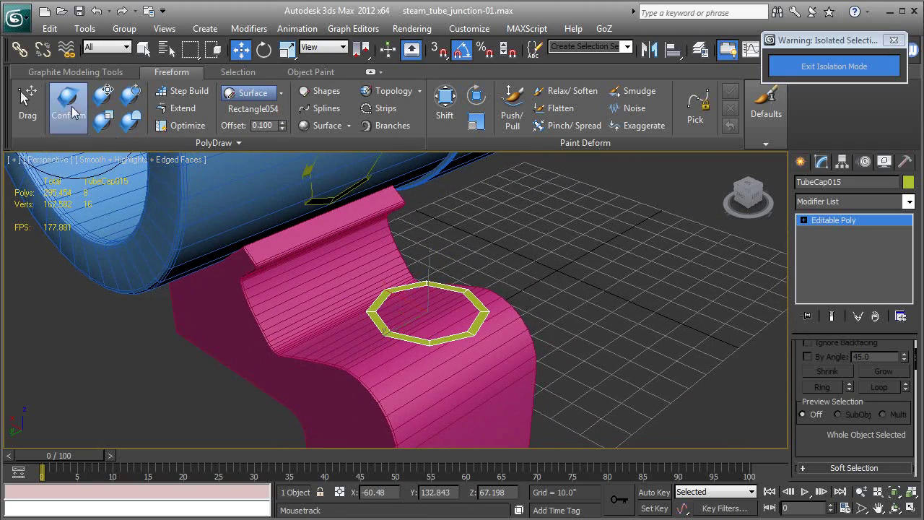
mouse_move(404, 293)
mouse_down()
mouse_move(407, 337)
mouse_move(466, 327)
mouse_up()
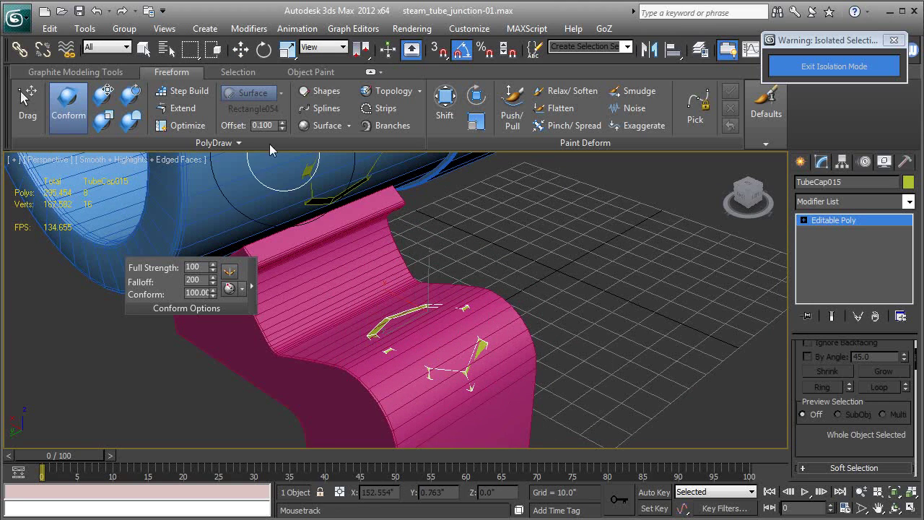
mouse_move(442, 312)
alt+middle_down()
mouse_move(268, 279)
mouse_move(248, 290)
mouse_move(277, 287)
alt+middle_up()
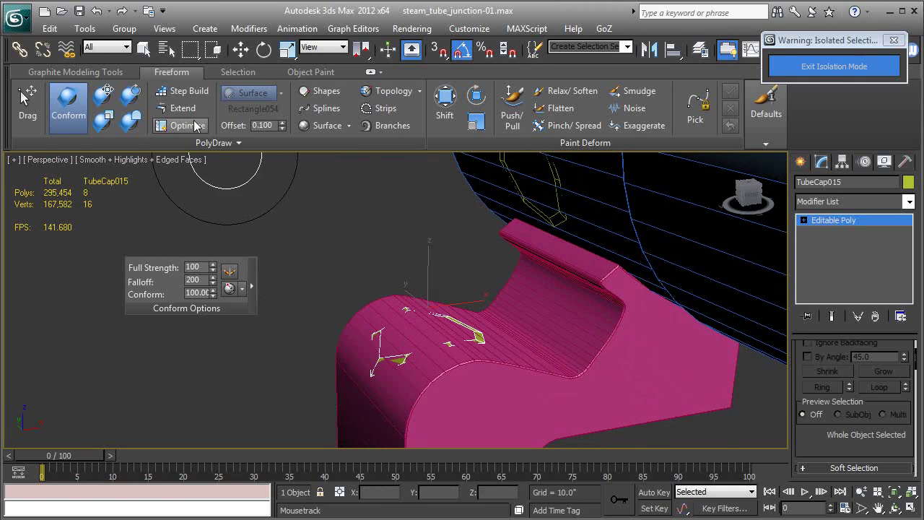
mouse_move(373, 356)
alt+middle_down()
mouse_move(397, 273)
mouse_move(528, 364)
mouse_move(551, 372)
mouse_move(533, 346)
mouse_move(584, 339)
alt+middle_up()
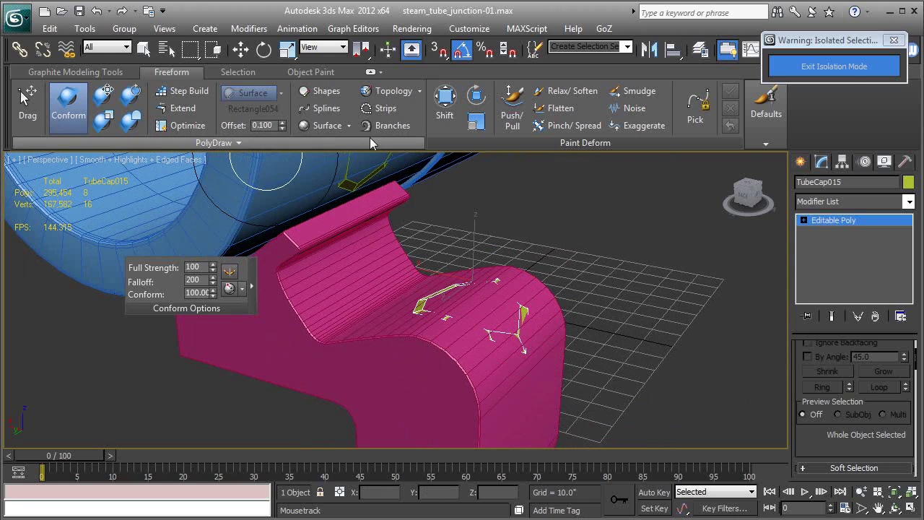
Raise the sunken edge at the flat ring's outermost corner to about Z 58.7 inches, checking it in wireframe
click(804, 219)
click(827, 243)
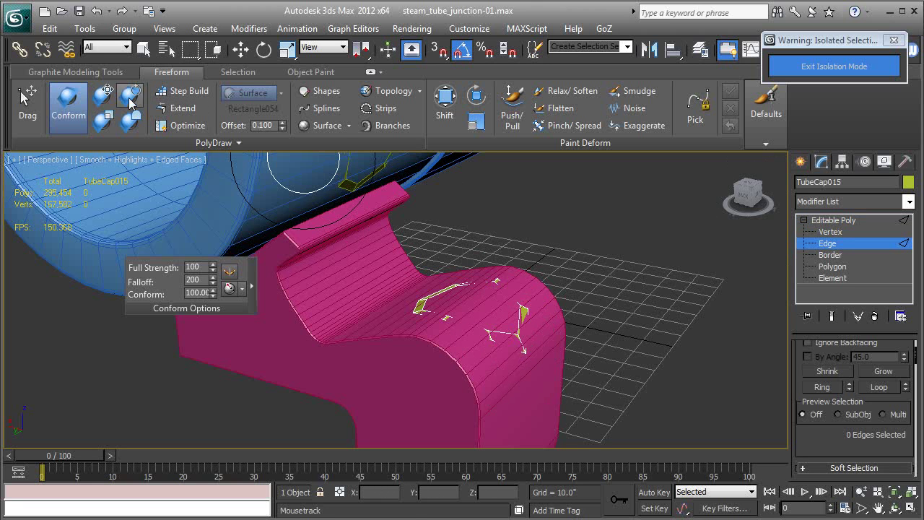
click(68, 108)
click(145, 51)
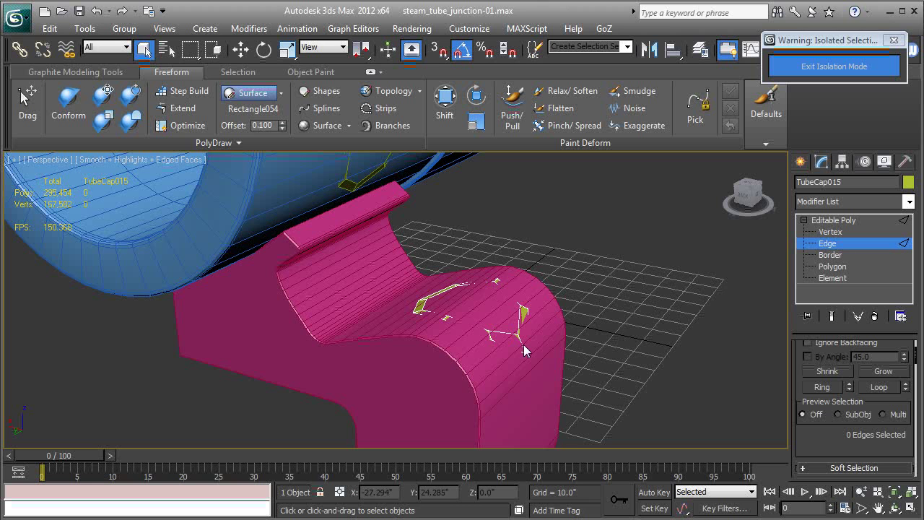
key(w)
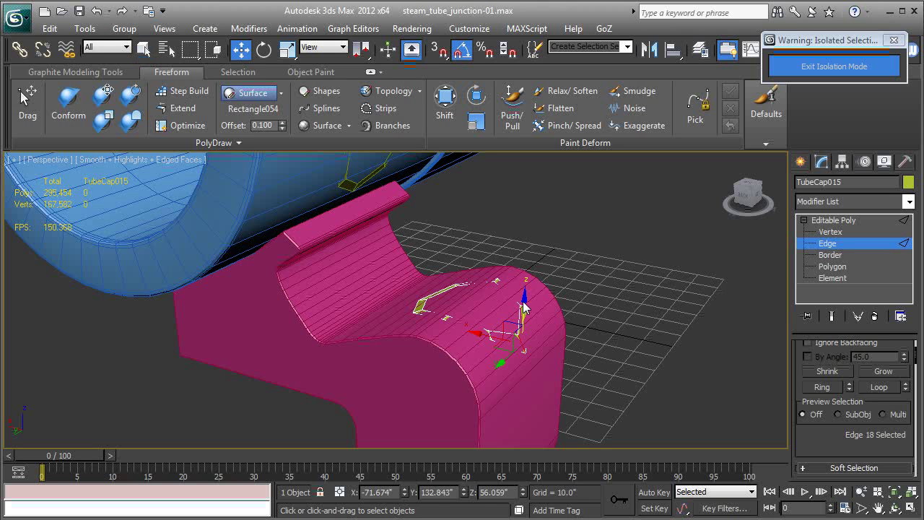
key(z)
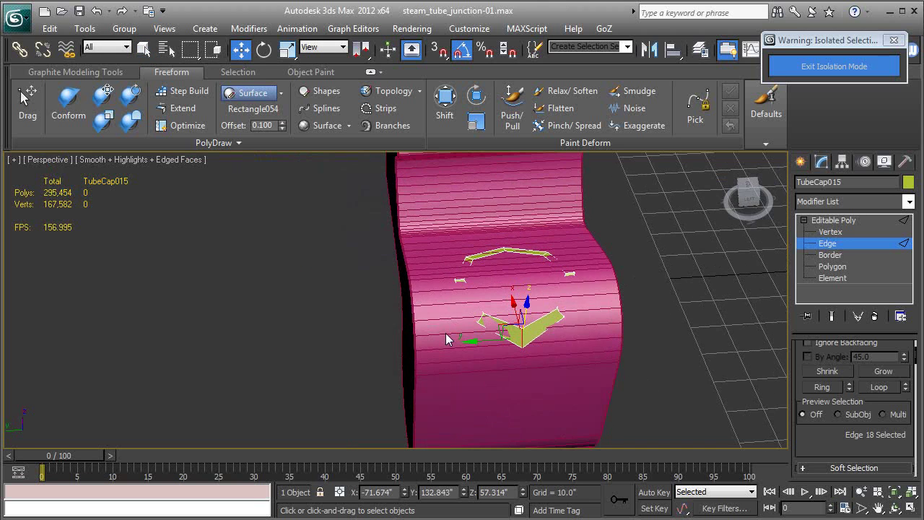
key(F3)
alt+middle_drag(491, 313, 581, 296)
drag(481, 360, 482, 351)
alt+middle_drag(482, 350, 590, 354)
key(F3)
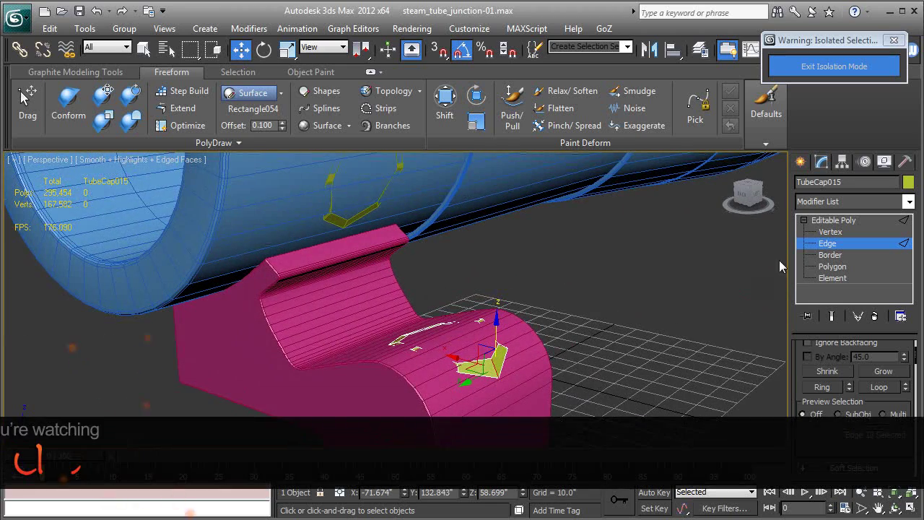
Attach the vertical ring to the flat ring as one editable poly
click(819, 222)
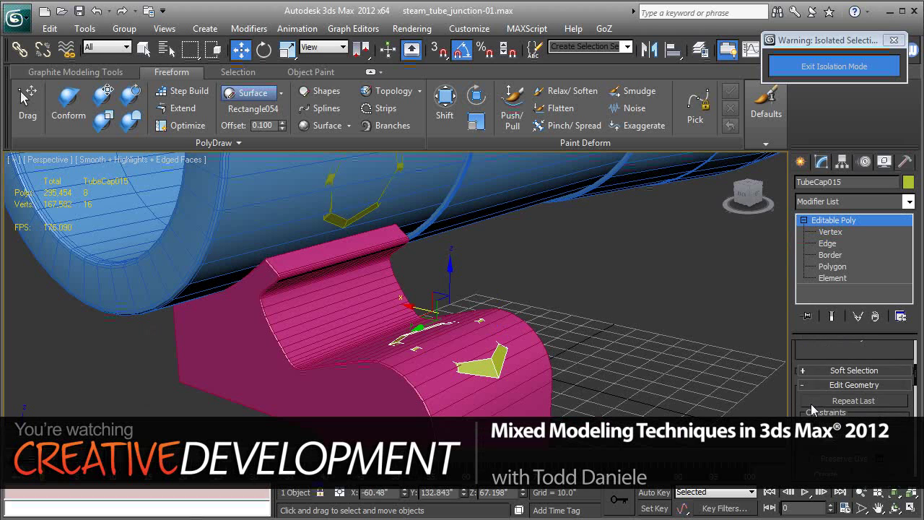
key(q)
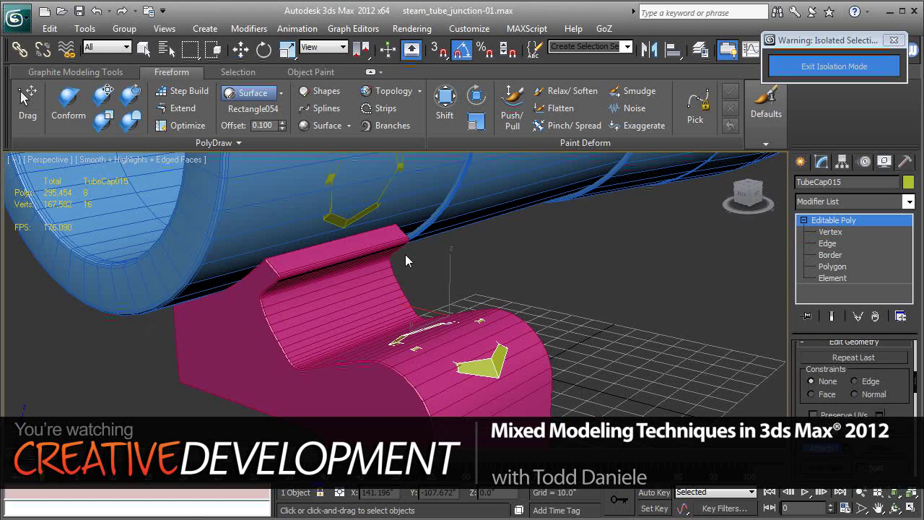
click(337, 220)
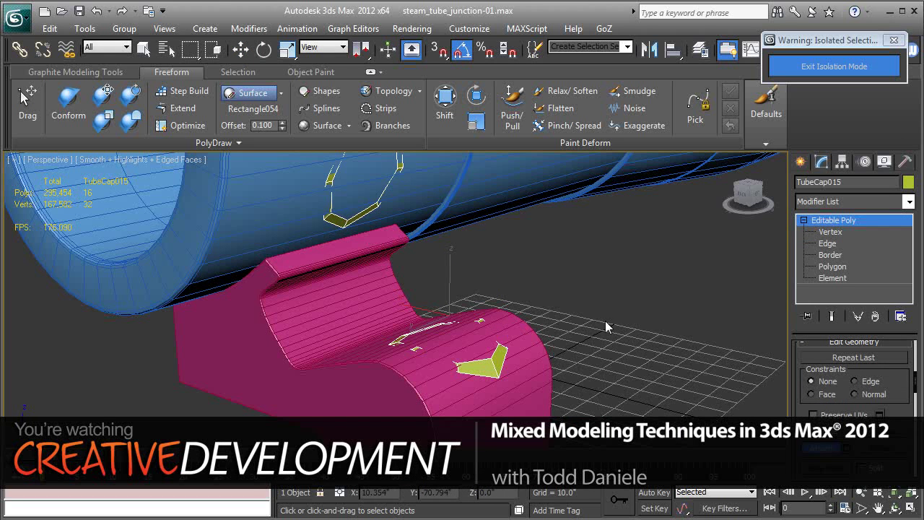
Bridge the inner borders of the upper and lower rings into a tube with Twist 1 set to 1
click(831, 255)
key(w)
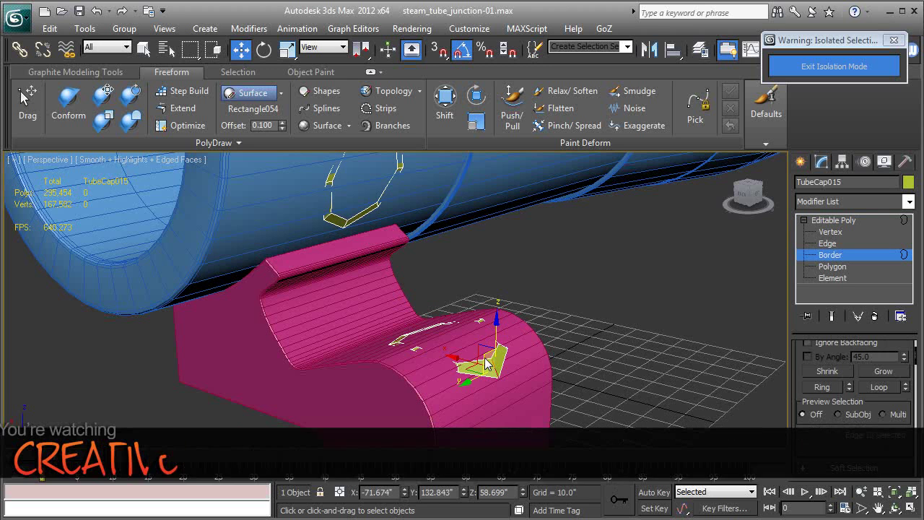
ctrl+click(368, 219)
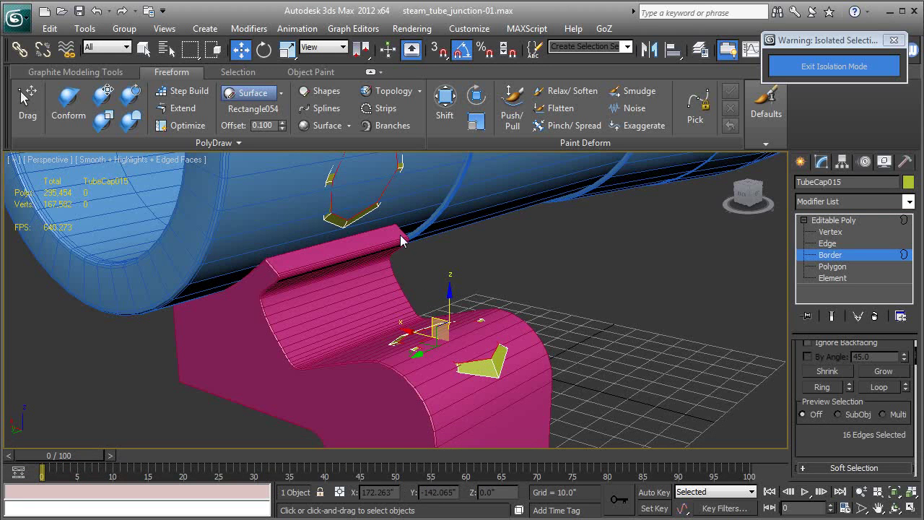
scroll(815, 436, down, 3)
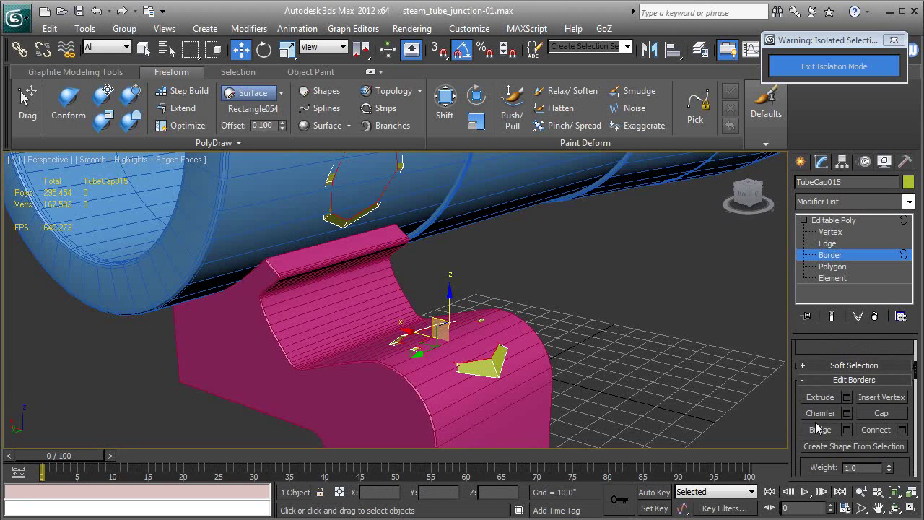
click(847, 430)
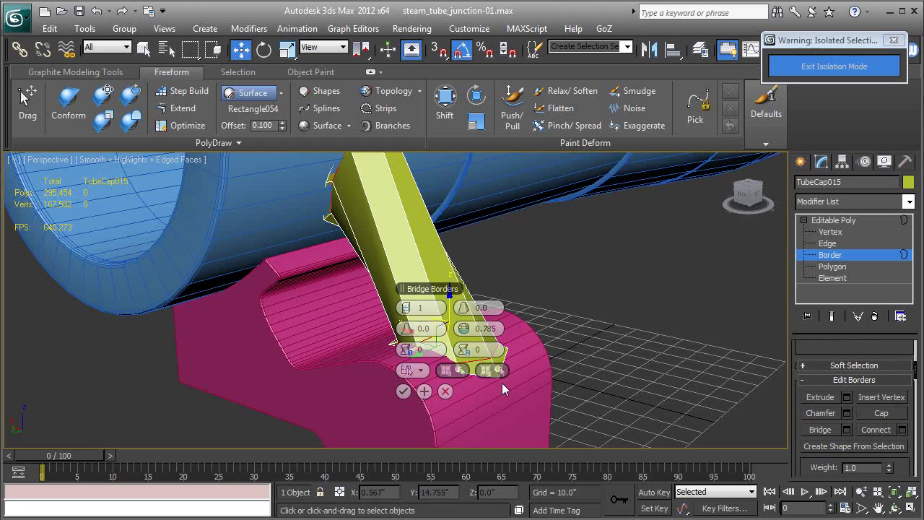
mouse_move(563, 371)
alt+middle_down()
mouse_move(578, 374)
mouse_move(551, 375)
mouse_move(558, 373)
alt+middle_up()
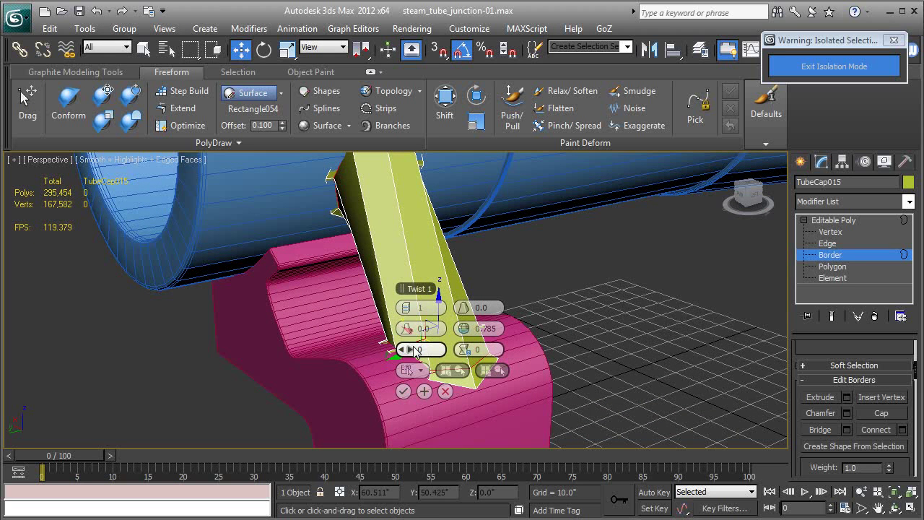
click(409, 350)
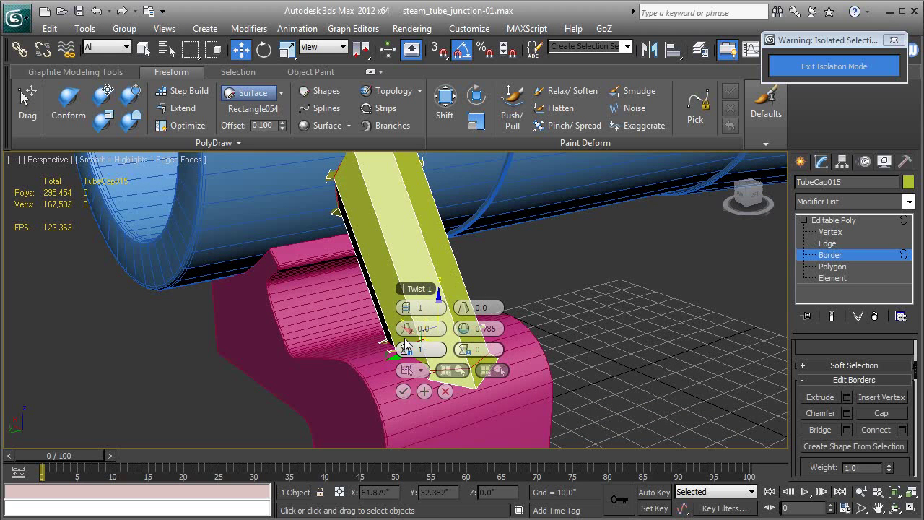
click(402, 390)
Select all vertices of the lower ring and raise them above the cylinder housing to about Z 62.05 inches
alt+middle_drag(623, 361, 786, 250)
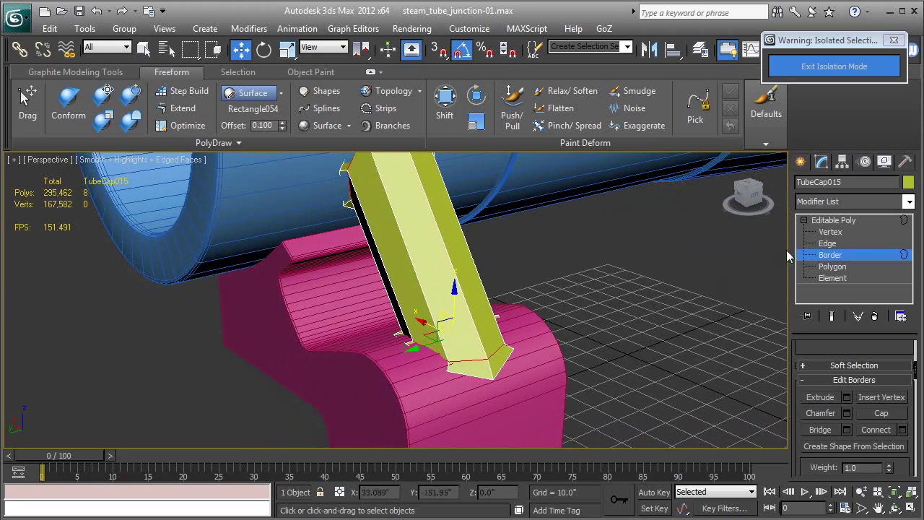
click(831, 232)
key(F3)
alt+middle_drag(502, 372, 553, 402)
drag(553, 402, 378, 280)
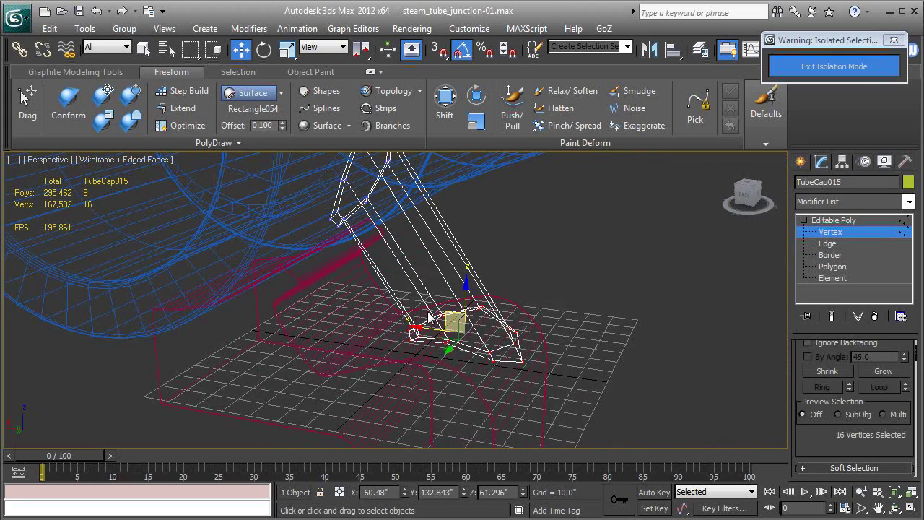
scroll(429, 318, up, 5)
key(F3)
scroll(451, 333, up, 3)
alt+middle_drag(488, 349, 491, 275)
mouse_move(503, 258)
mouse_down()
mouse_move(501, 237)
mouse_move(502, 257)
mouse_up()
alt+middle_drag(502, 256, 506, 303)
Extrude the lower ring's outer border down to the cylinder housing, to about Z 59.6 inches, giving the flange thickness
click(828, 254)
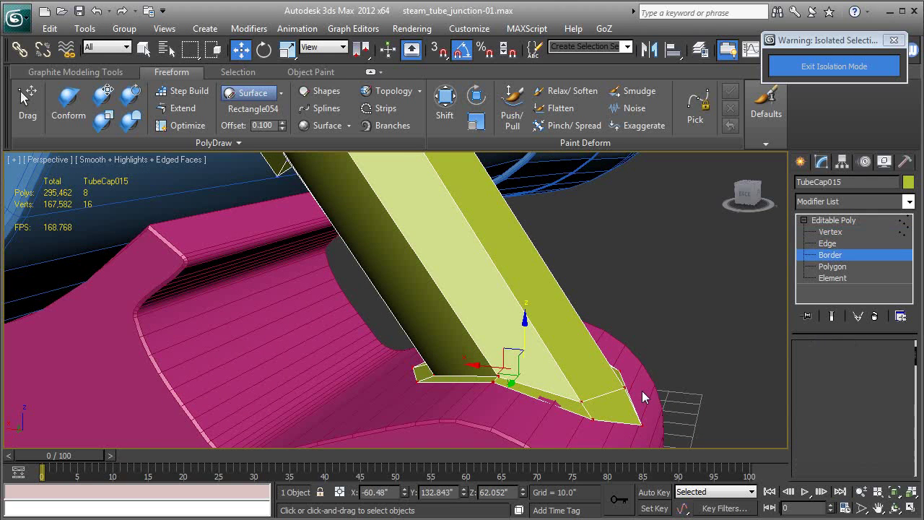
click(605, 424)
shift+drag(527, 329, 525, 350)
mouse_move(525, 349)
alt+middle_down()
mouse_move(538, 343)
mouse_move(525, 346)
alt+middle_up()
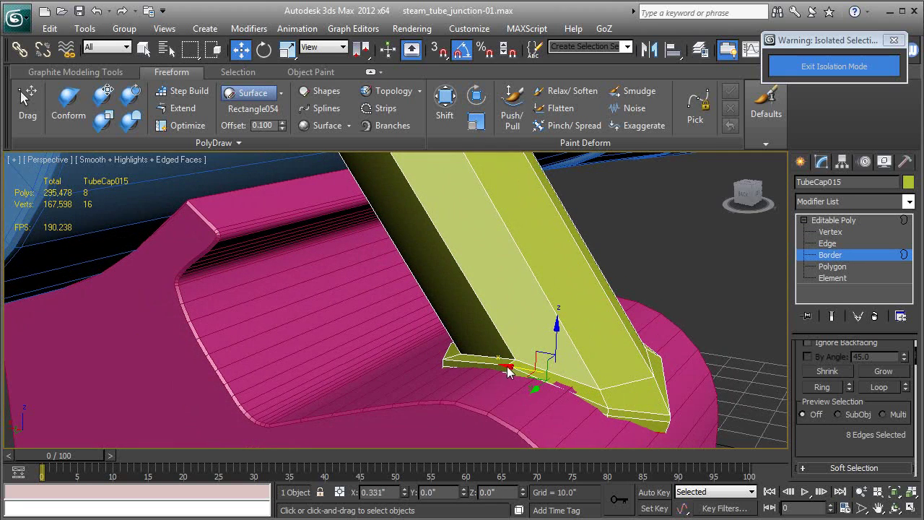
Select the upper ring's vertices and move them away from the boiler to about X -39.05 inches
scroll(538, 365, down, 6)
scroll(470, 297, up, 3)
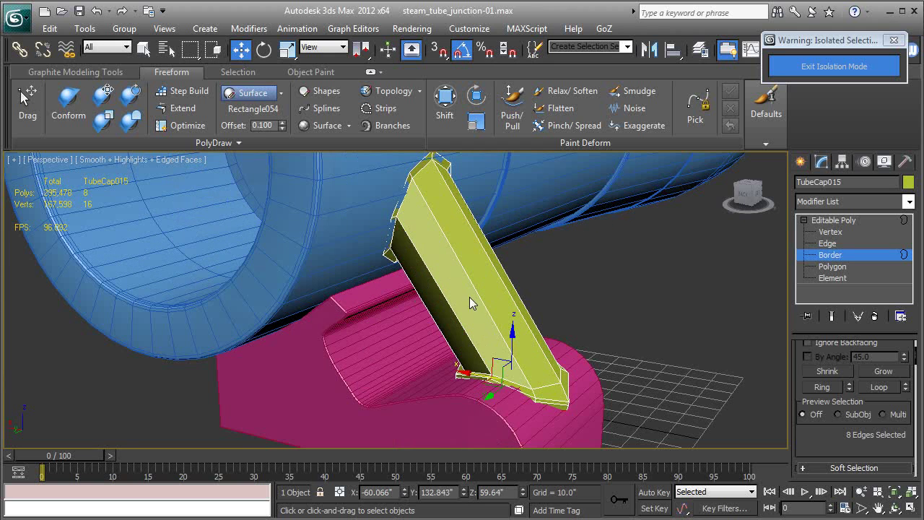
click(398, 213)
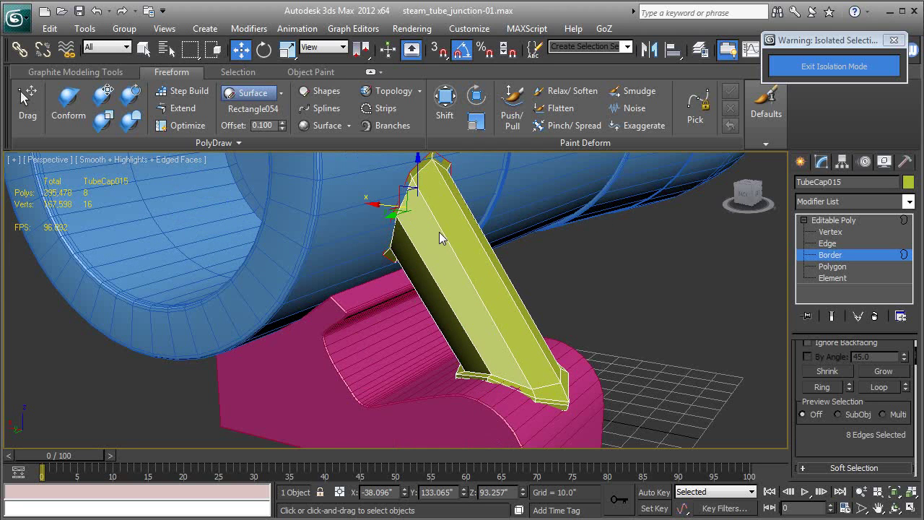
middle_drag(411, 215, 505, 298)
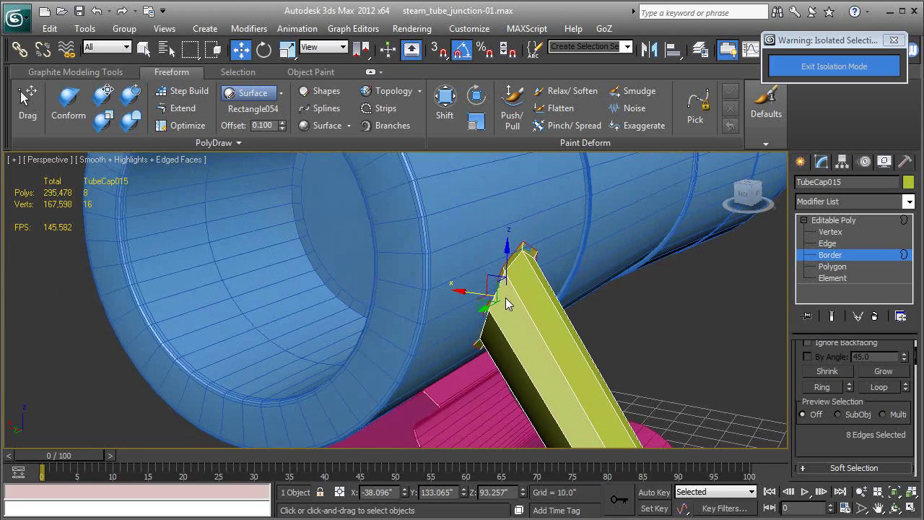
click(818, 237)
key(F3)
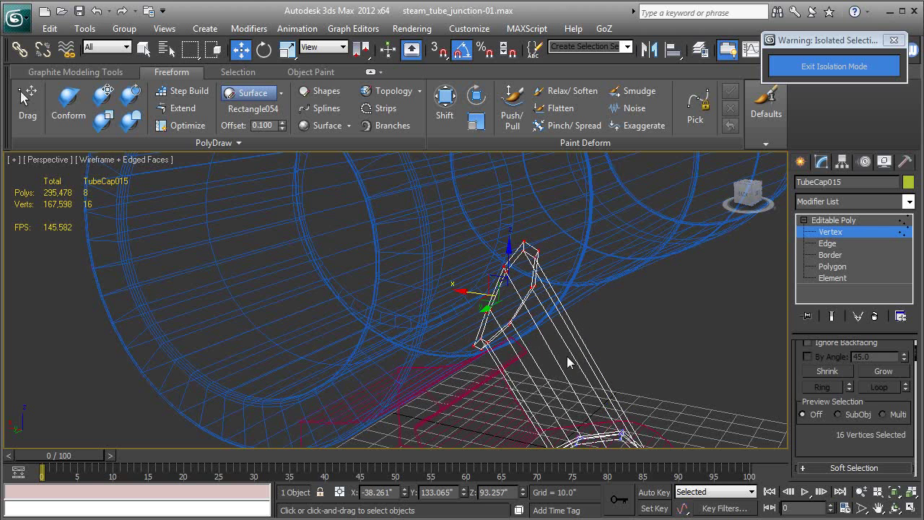
key(F3)
drag(470, 296, 474, 297)
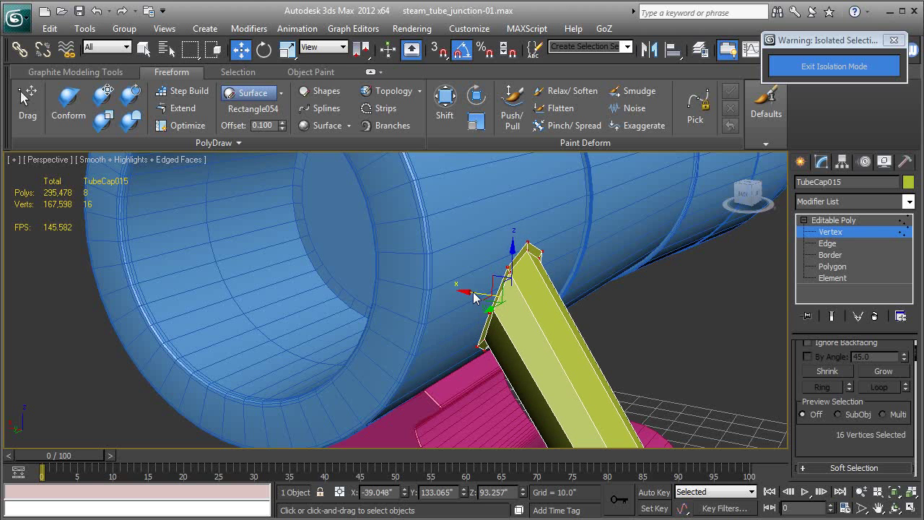
Extrude the upper ring's outer border toward the boiler to about X -37.56 inches and hide the edged faces
click(834, 254)
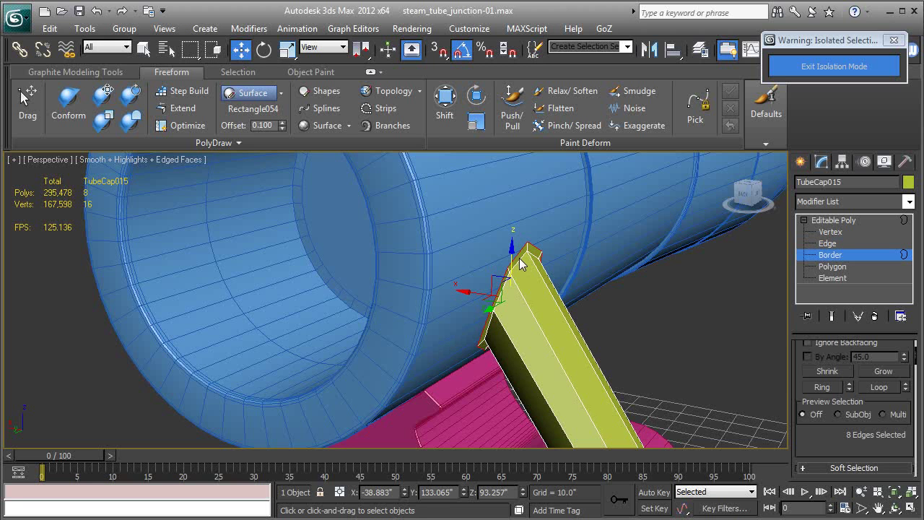
shift+drag(470, 297, 461, 296)
key(F4)
Add a TurboSmooth modifier to the whole tube and set its iterations to 2
click(832, 219)
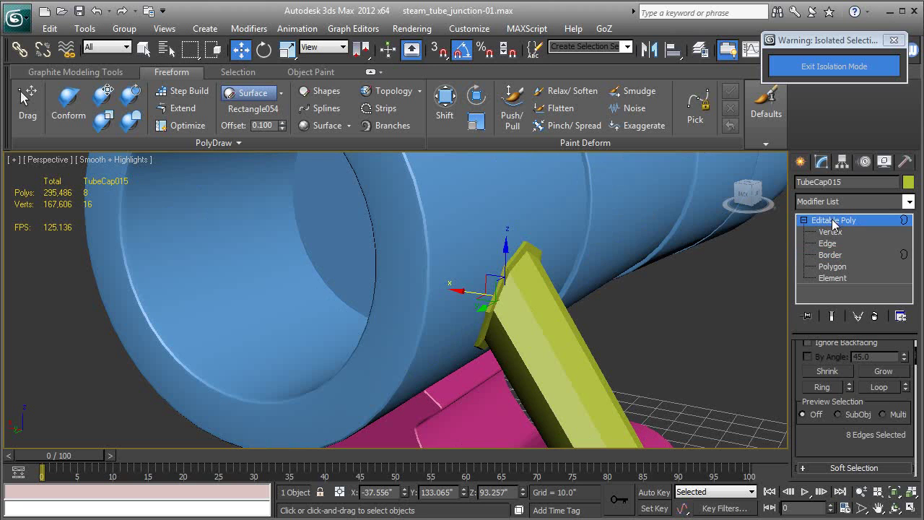
click(836, 200)
key(t)
key(t)
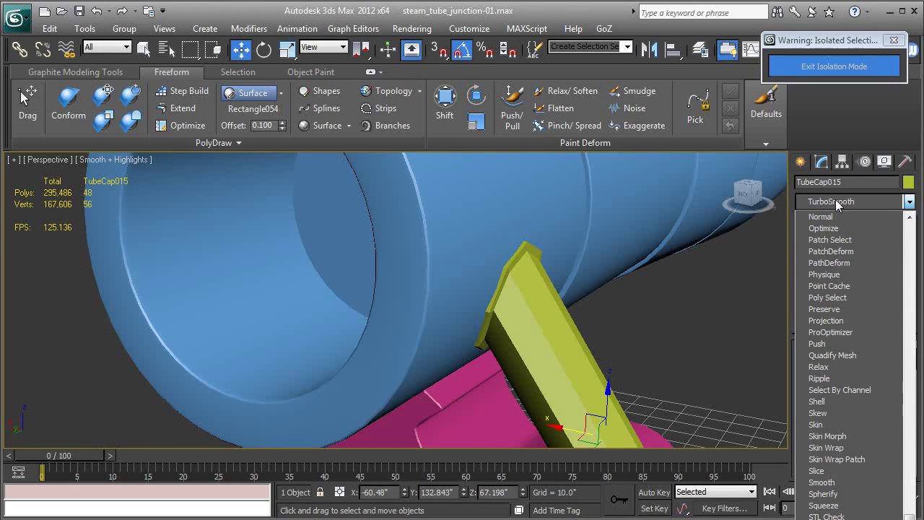
key(Return)
alt+middle_drag(653, 377, 800, 382)
click(901, 370)
alt+middle_drag(535, 319, 512, 317)
Connect the ring of lengthwise tube edges in the base Editable Poly with 3 segments and a pinch of 87
key(F4)
key(2)
alt+middle_drag(571, 348, 530, 310)
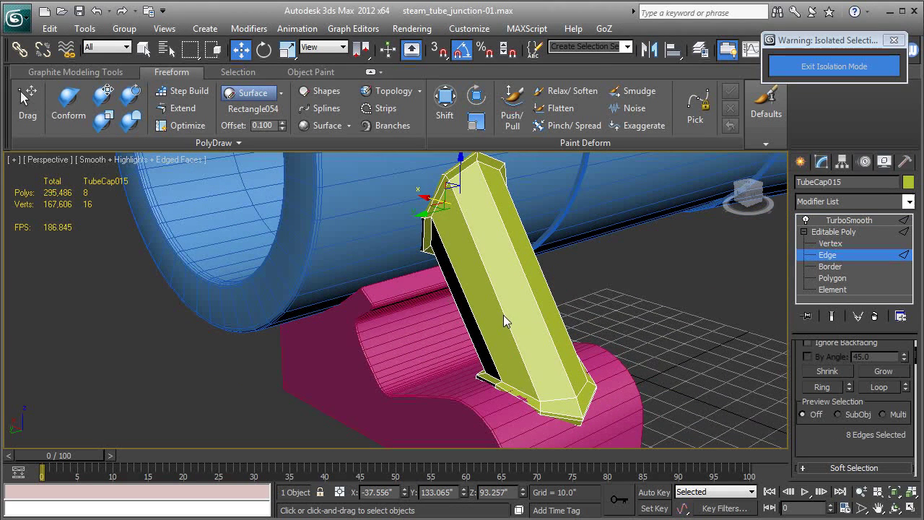
click(503, 315)
key(alt+r)
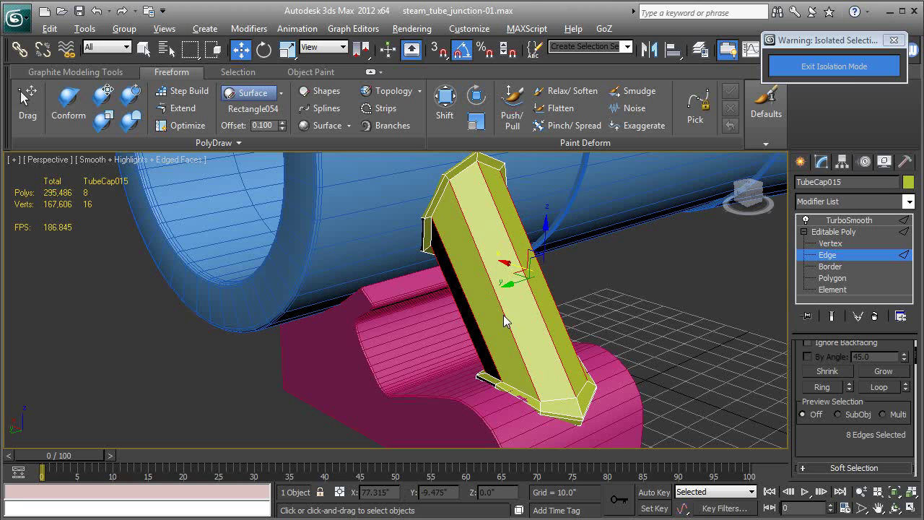
scroll(823, 433, down, 5)
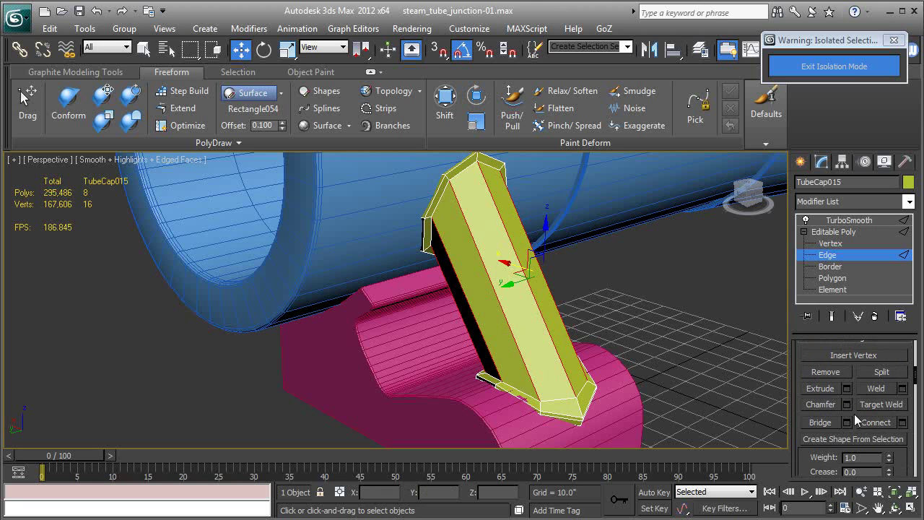
click(903, 423)
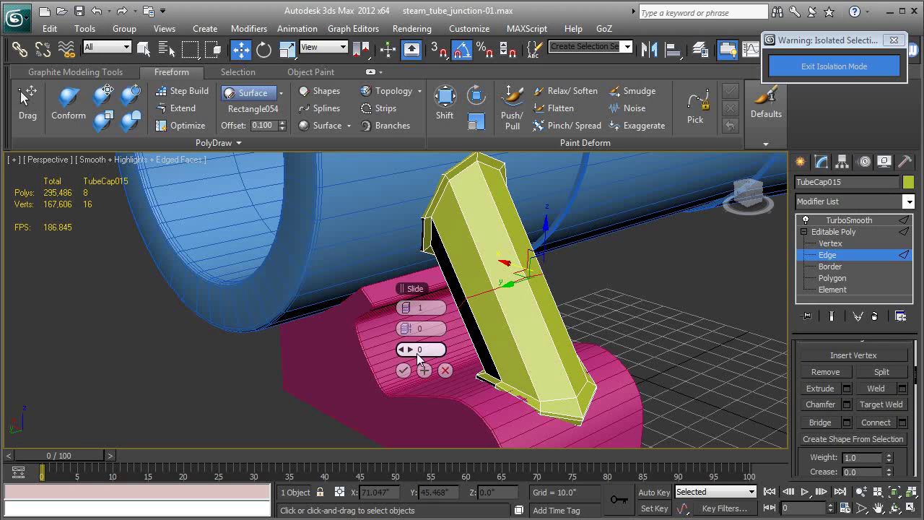
click(411, 309)
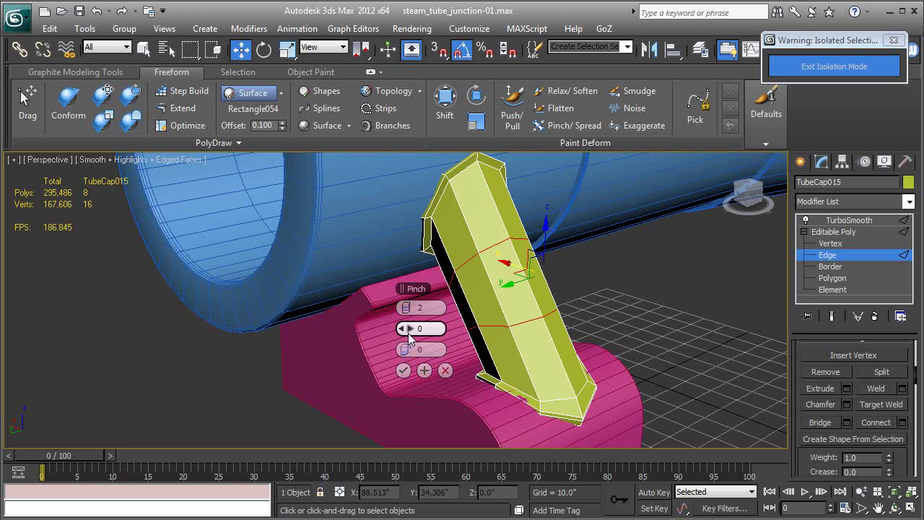
drag(412, 326, 660, 331)
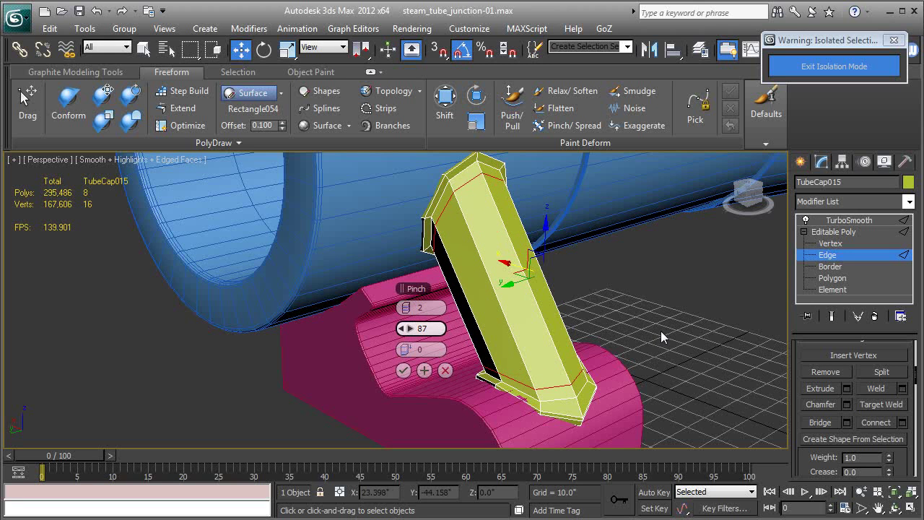
click(413, 308)
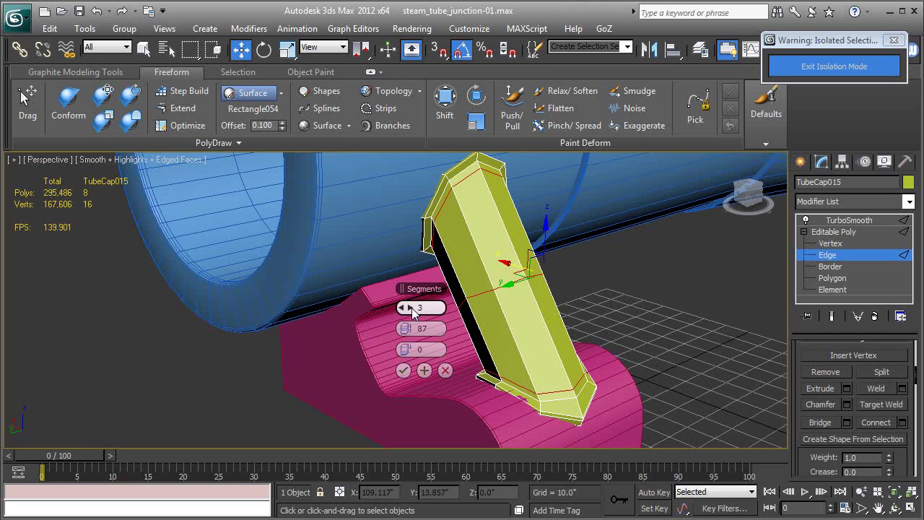
click(403, 370)
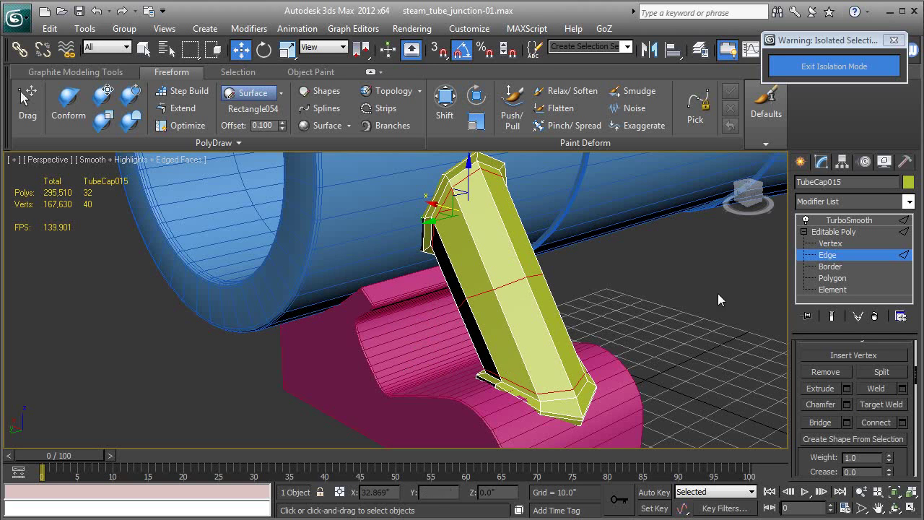
Return to the TurboSmooth level, hide the edged faces and inspect the smoothed tube's joints with the boiler and cylinder housing
click(827, 232)
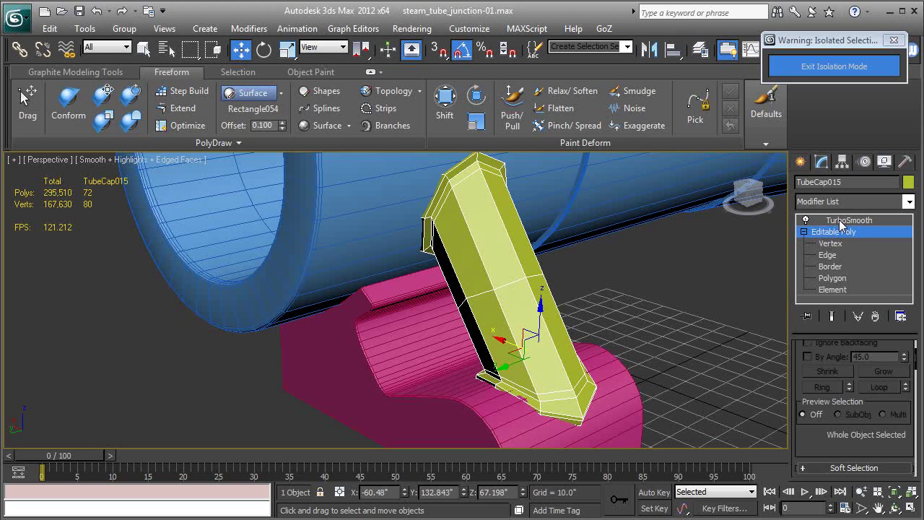
click(841, 221)
click(728, 311)
key(F4)
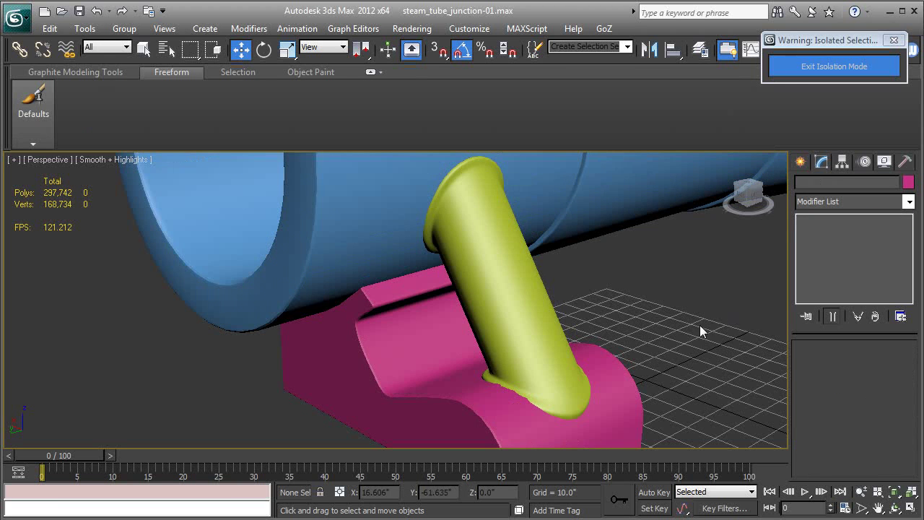
alt+middle_drag(693, 326, 594, 393)
scroll(594, 388, up, 3)
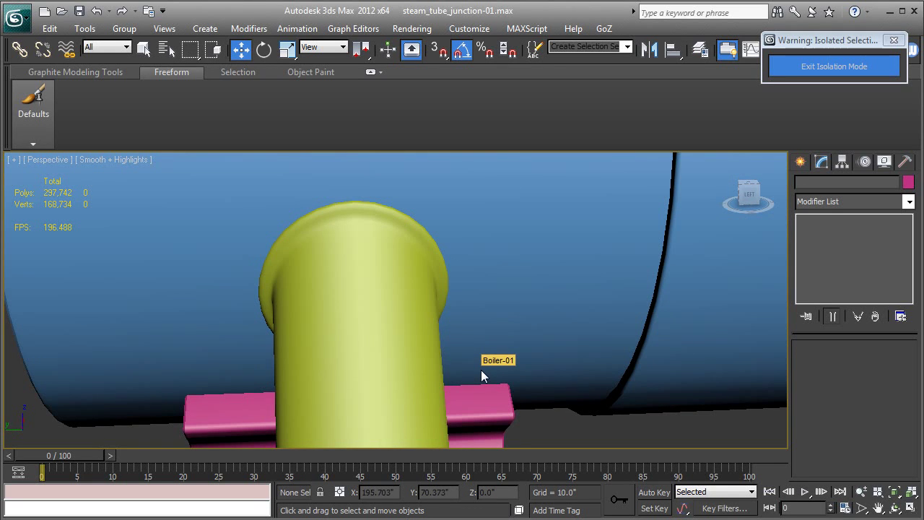
middle_drag(478, 368, 486, 317)
key(F4)
scroll(486, 316, down, 2)
key(F4)
scroll(486, 317, down, 2)
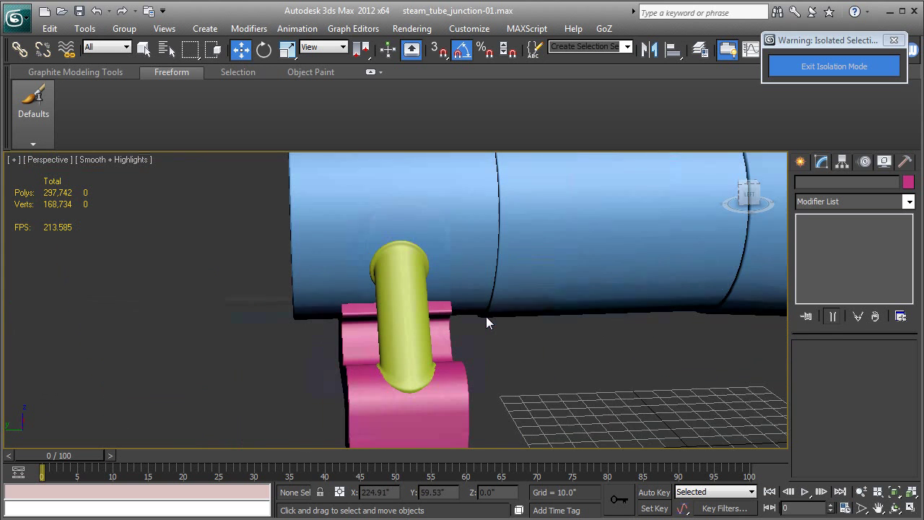
Rename the smoothed tube as junction_pipe-01
click(406, 308)
drag(839, 185, 776, 190)
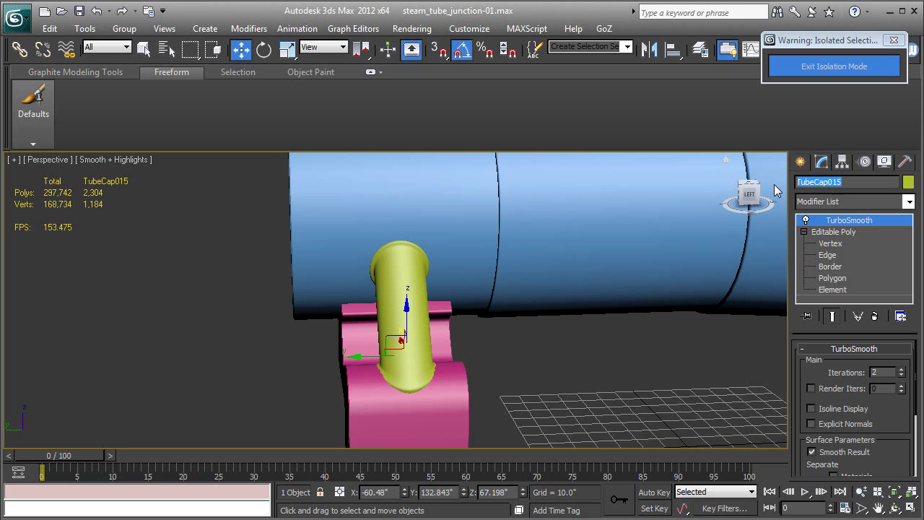
key(BackSpace)
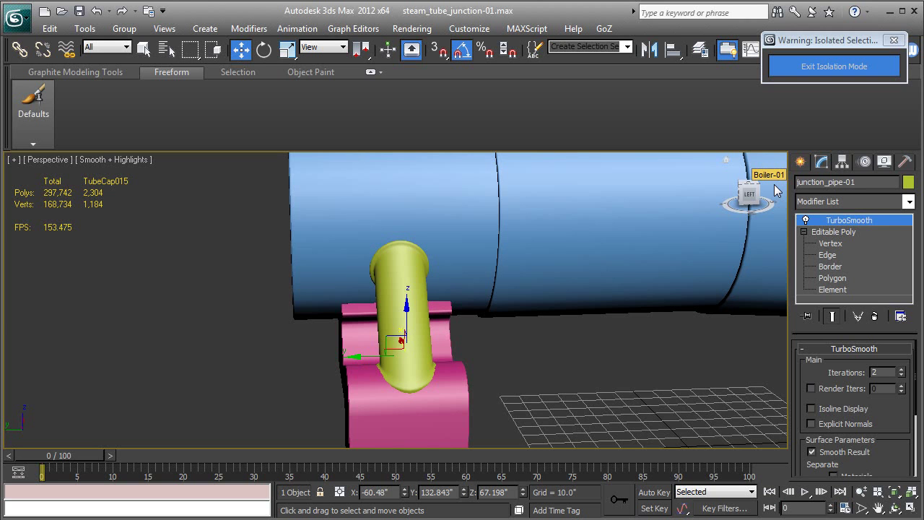
click(668, 354)
Rename the cylinder housing as drivetrain_main-01 and check the assembly from the front and side
click(445, 380)
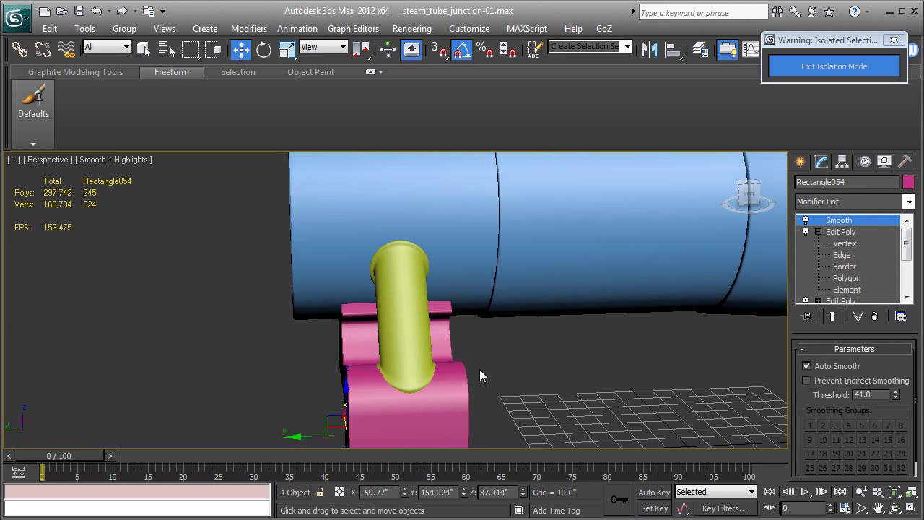
drag(854, 184, 661, 180)
text(drivetrain_main-01)
alt+middle_drag(550, 330, 650, 323)
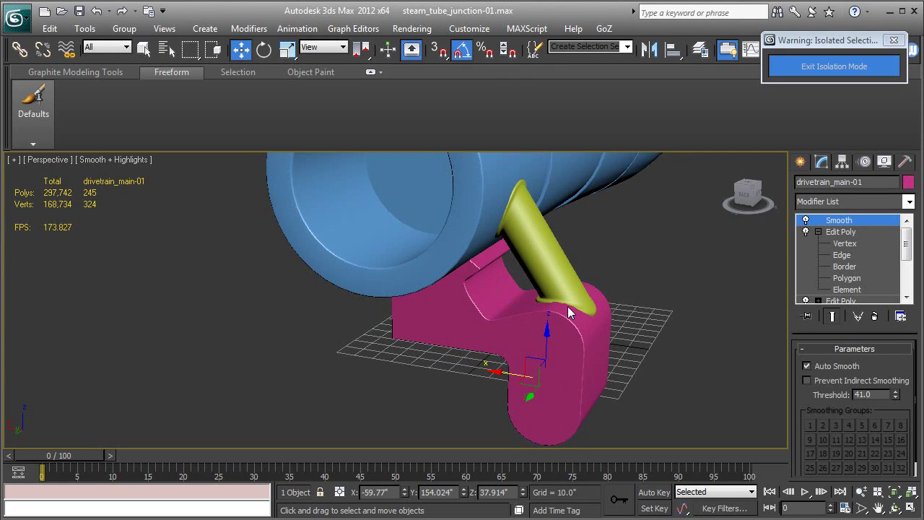
alt+middle_drag(558, 316, 516, 320)
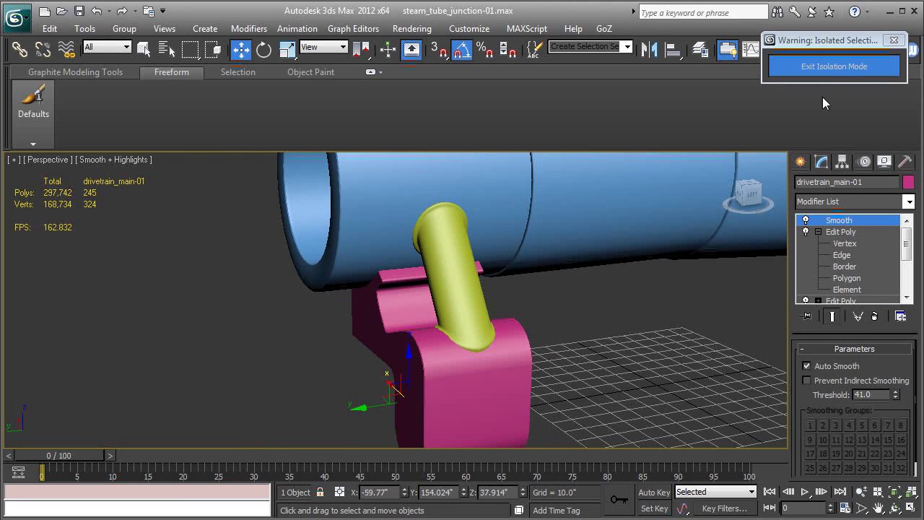
Exit isolation mode and check the steam tube against the full locomotive
click(837, 67)
alt+middle_drag(581, 321, 561, 320)
scroll(560, 320, up, 5)
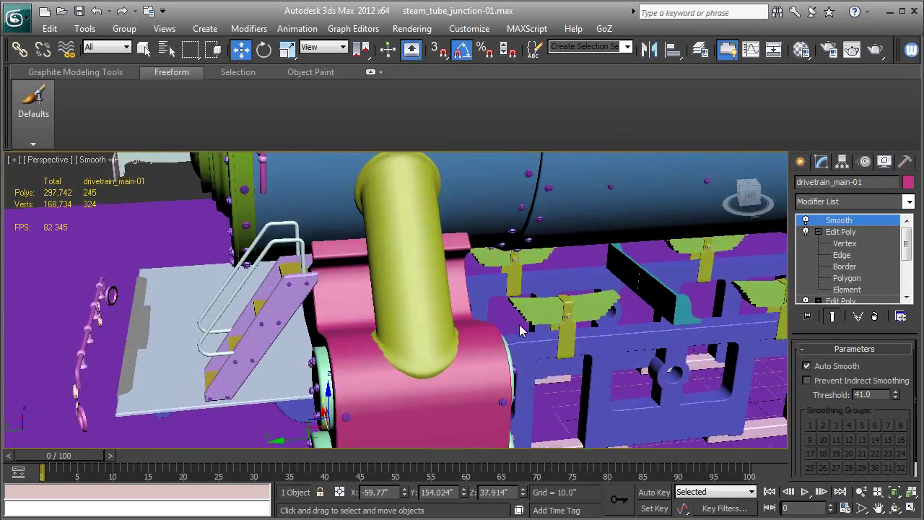
scroll(376, 233, up, 3)
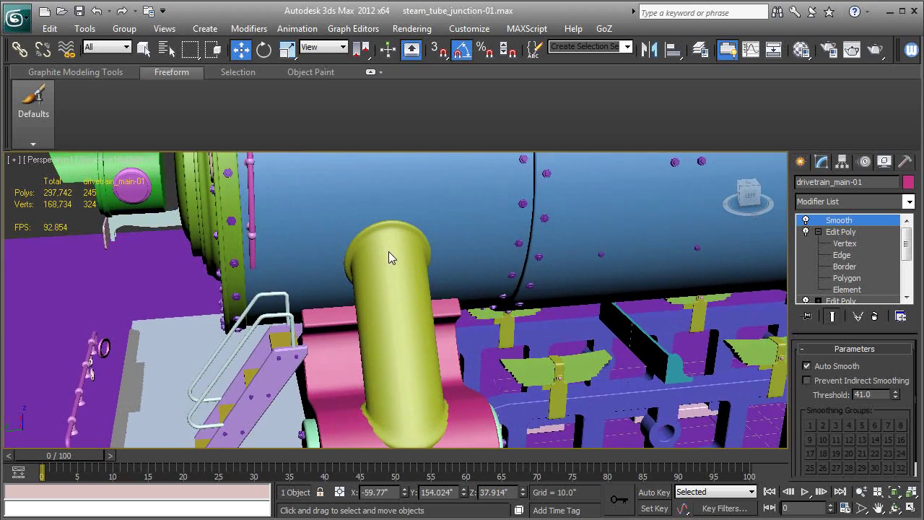
Select the outer rim edge loop at junction_pipe-01's boiler end in the base Editable Poly and scale it uniformly to 109 percent
alt+middle_drag(389, 302, 402, 243)
click(402, 243)
key(F4)
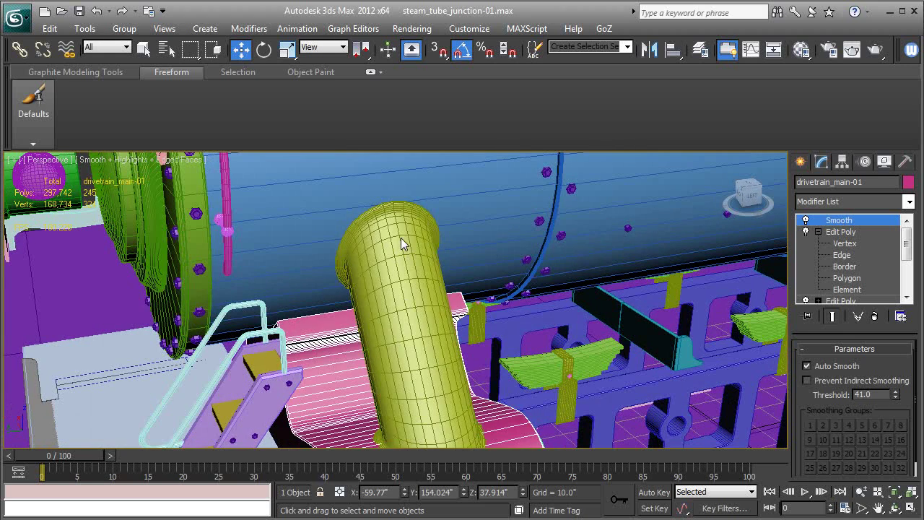
click(837, 255)
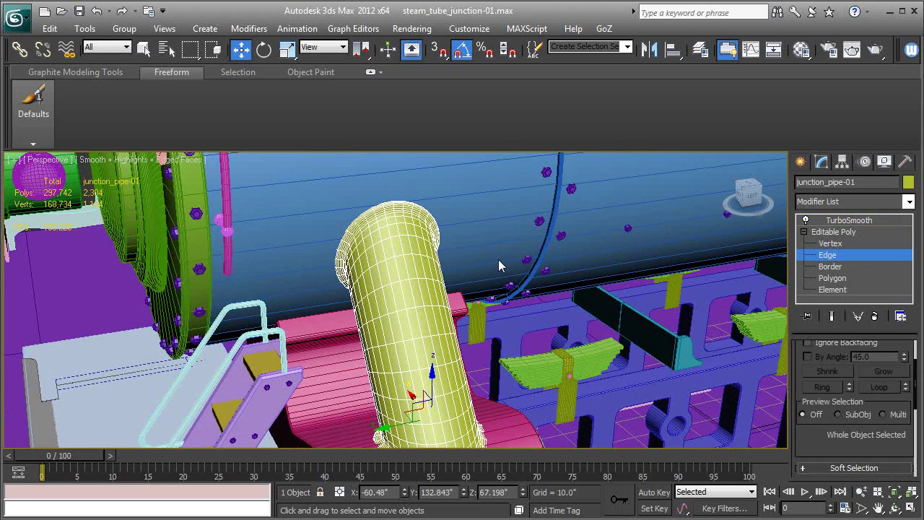
key(F3)
click(380, 211)
double_click(380, 211)
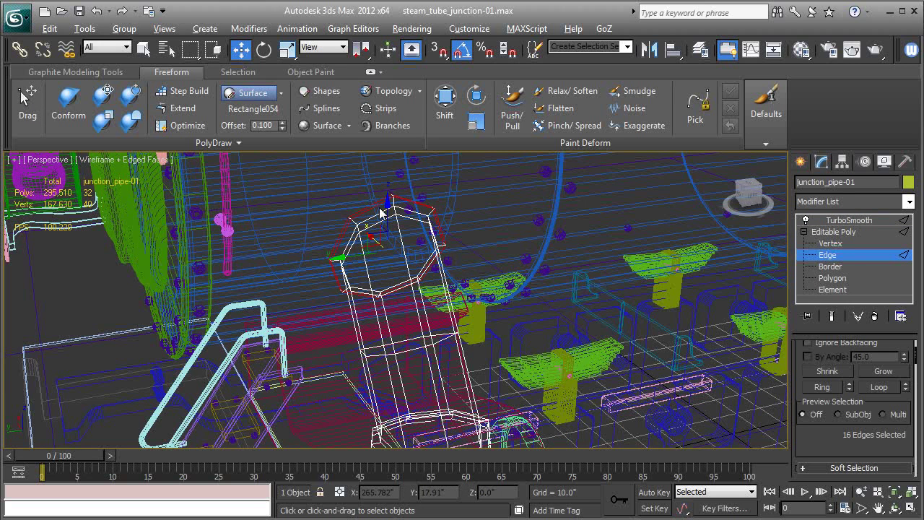
key(F3)
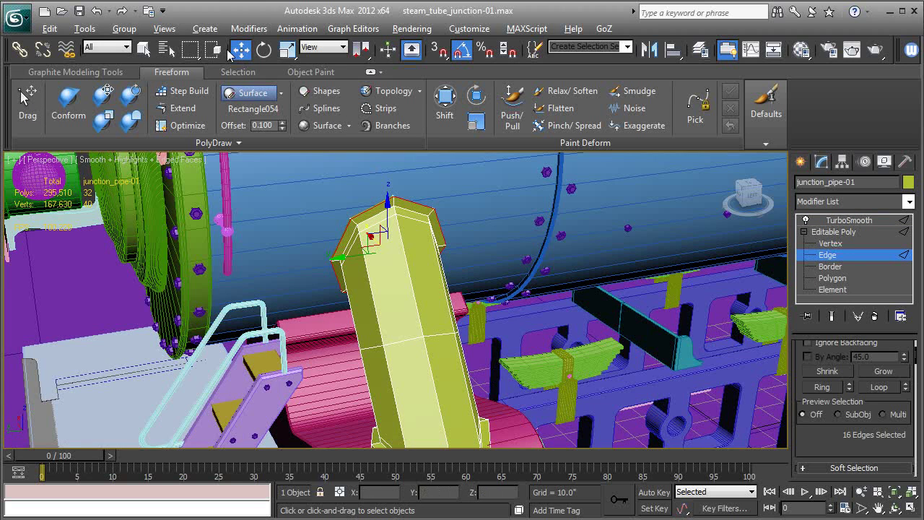
click(286, 49)
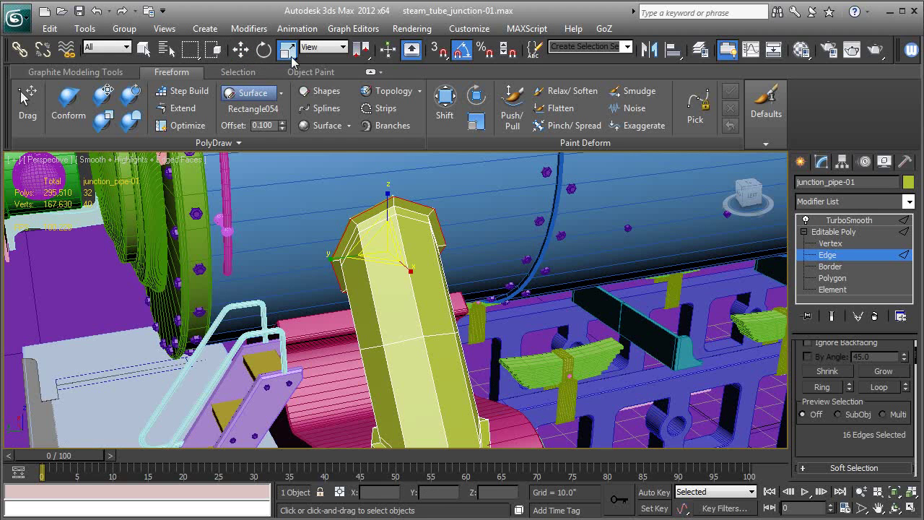
drag(384, 243, 393, 242)
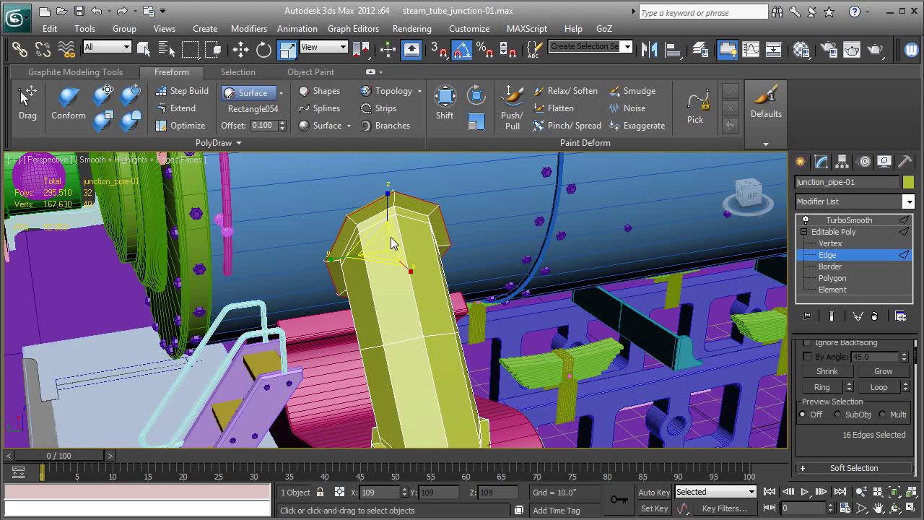
Return to the tube's TurboSmooth level and hide the edged faces to check the widened flange
click(849, 219)
key(F4)
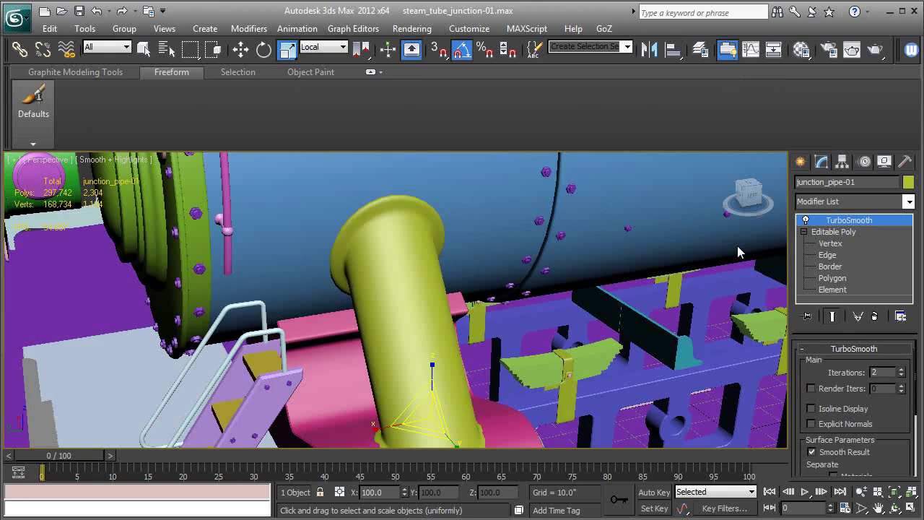
alt+middle_drag(604, 291, 547, 286)
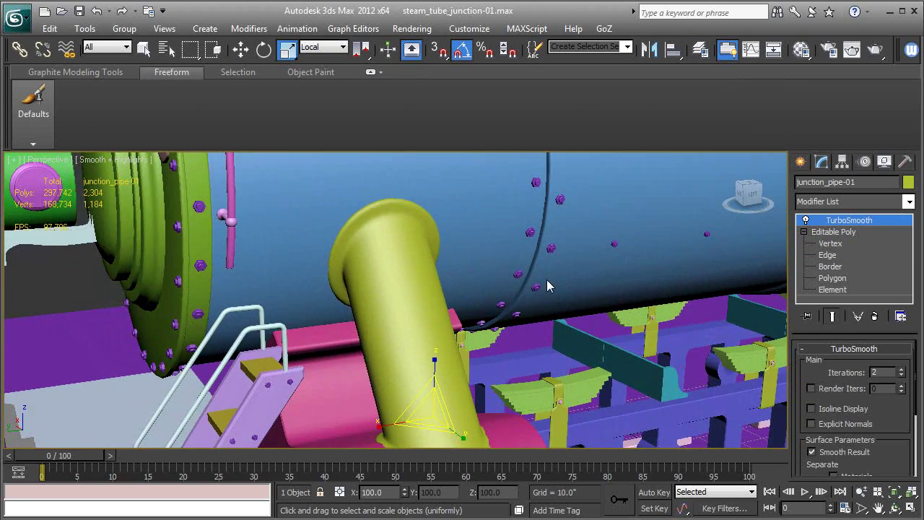
Copy a bolt from the boiler seam beside the tube to the near side of the tube's flange as bolt-178
click(240, 49)
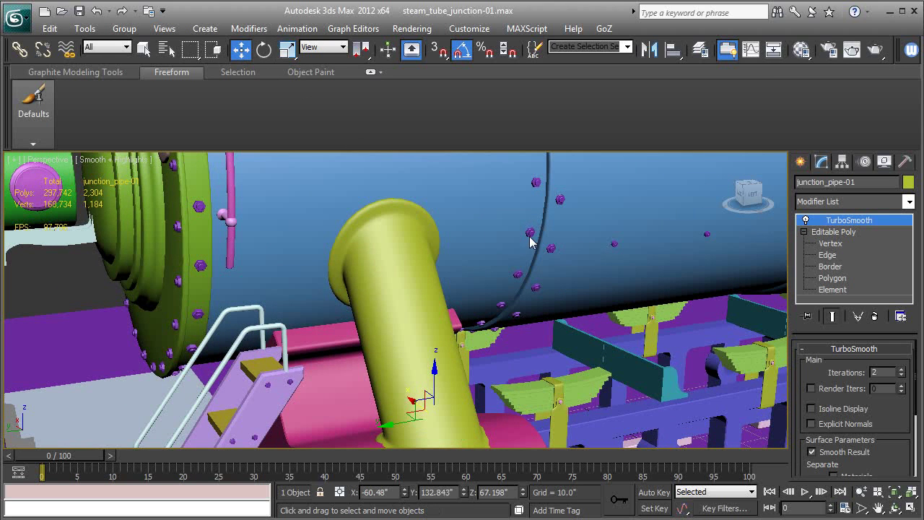
click(532, 235)
key(F3)
key(F3)
mouse_move(406, 166)
shift+mouse_down()
mouse_move(311, 166)
mouse_move(320, 168)
shift+mouse_up()
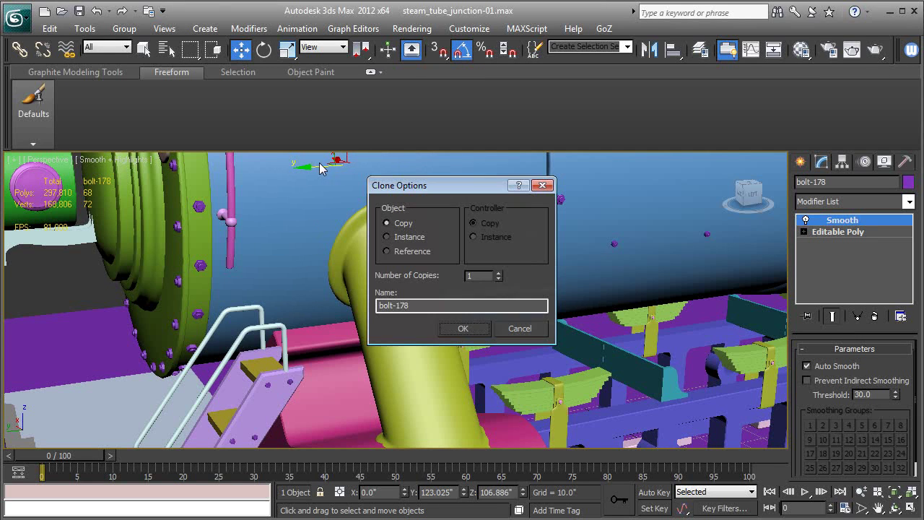
click(466, 328)
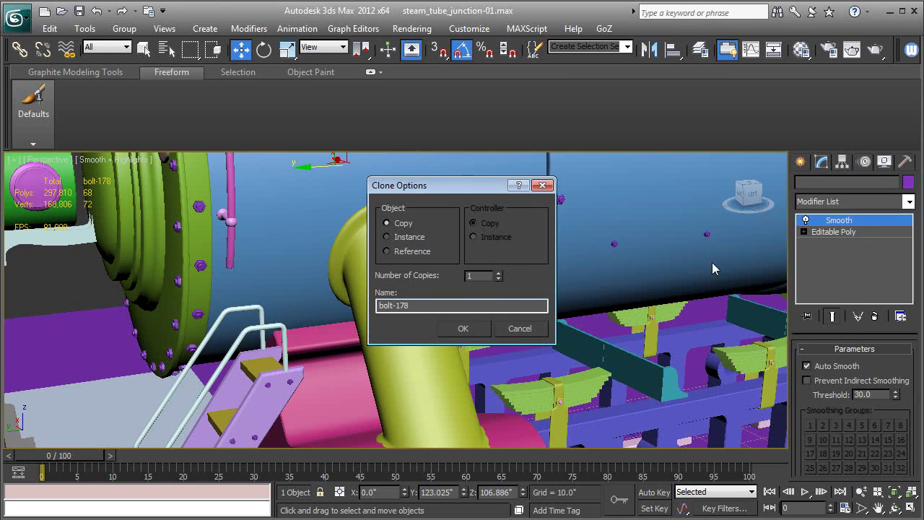
Center the pivot of bolt-178 to the object
click(843, 163)
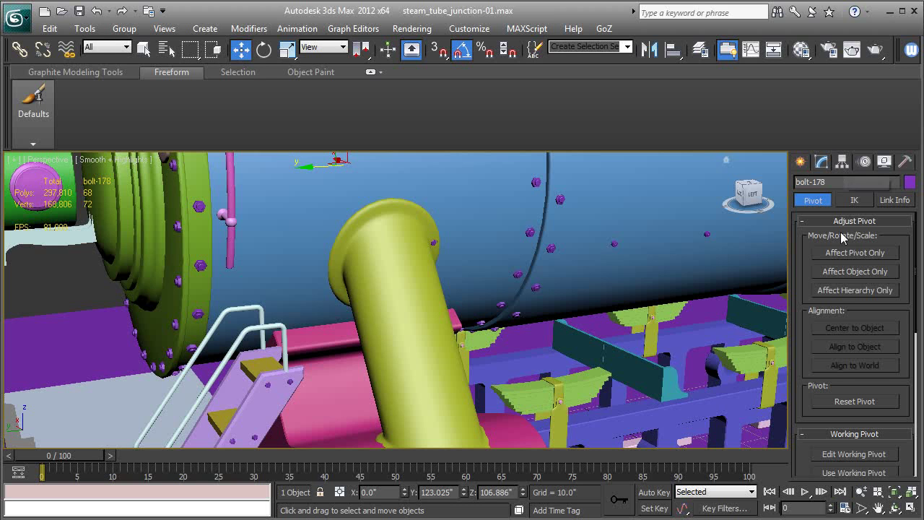
click(847, 254)
click(852, 329)
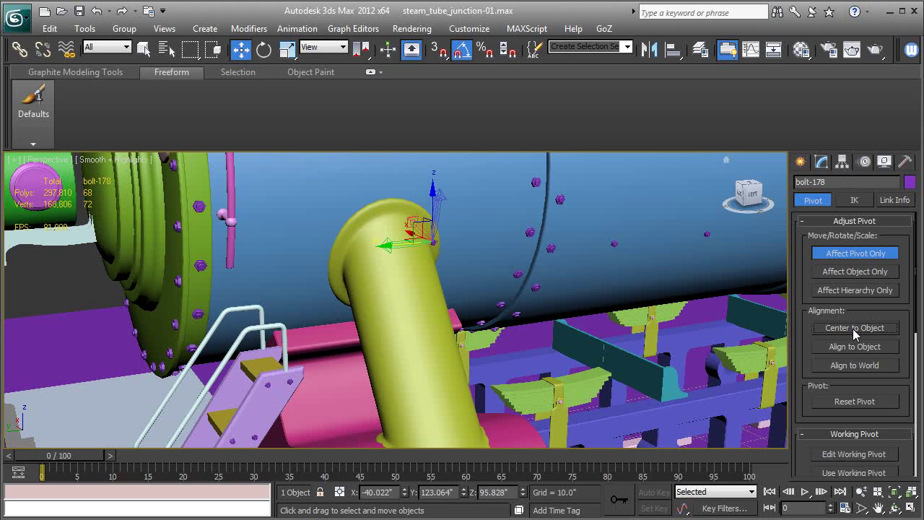
click(845, 255)
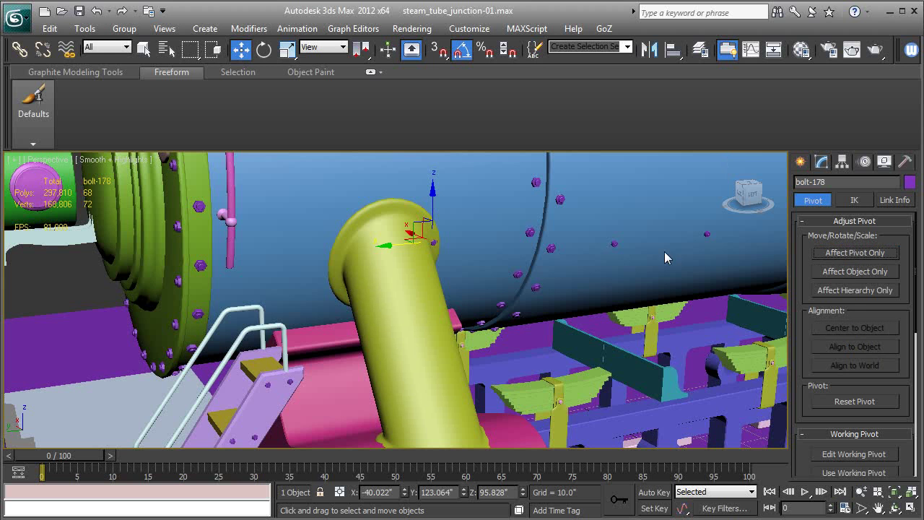
Move bolt-178 so it sits on the rim of the tube's boiler flange, shifting it about -0.259" along Y
alt+middle_drag(363, 249, 384, 268)
key(z)
scroll(386, 259, down, 2)
drag(371, 287, 395, 308)
alt+middle_drag(456, 308, 413, 296)
drag(378, 315, 398, 313)
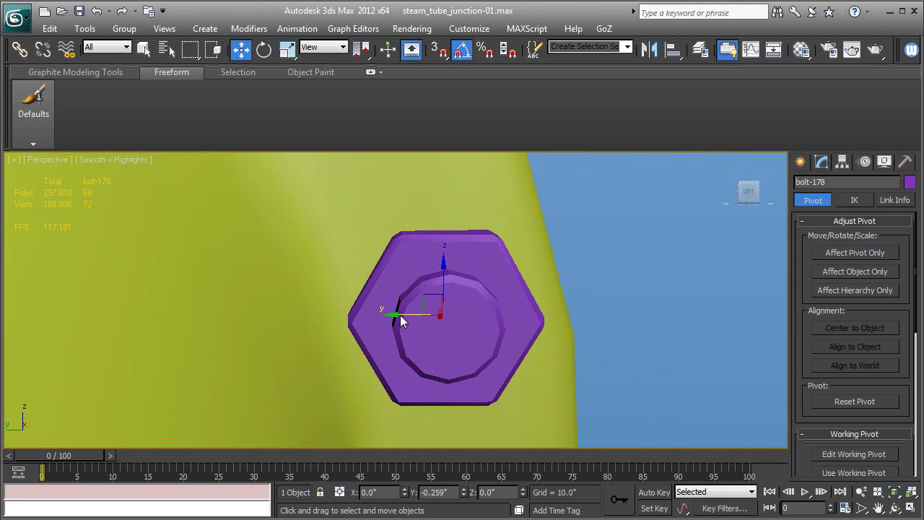
Copy the flange's side bolt upward along Z as bolt-179
scroll(400, 315, down, 4)
alt+middle_drag(400, 315, 504, 356)
shift+drag(544, 288, 538, 210)
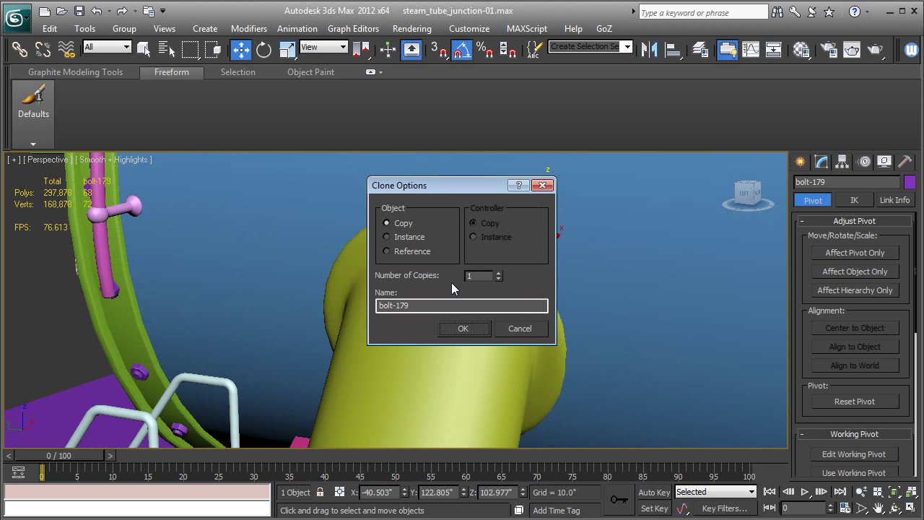
click(460, 329)
Move bolt-179 to the top center of the boiler flange, seat it on the rim and rotate it 5 degrees about its local Y axis
mouse_move(498, 238)
mouse_down()
mouse_move(375, 216)
mouse_move(382, 212)
mouse_up()
key(F3)
alt+middle_drag(387, 250, 408, 238)
key(F3)
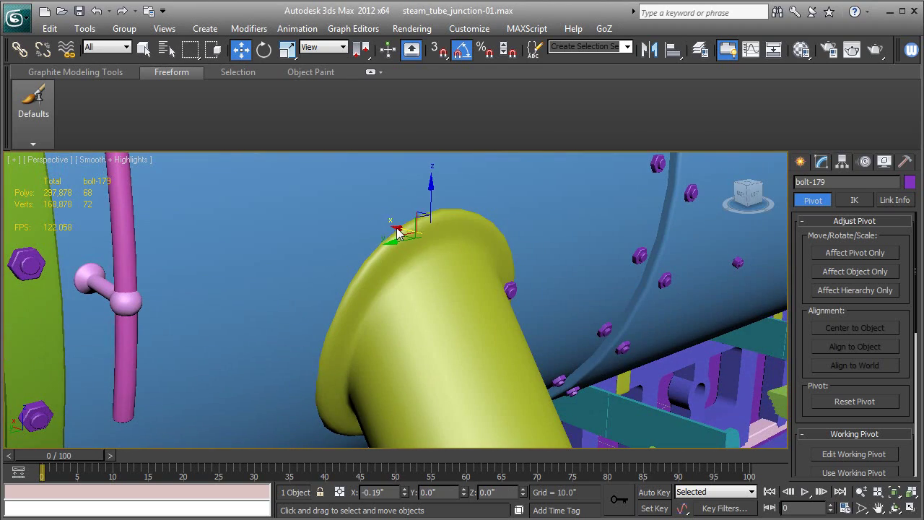
drag(411, 231, 412, 231)
drag(446, 205, 425, 224)
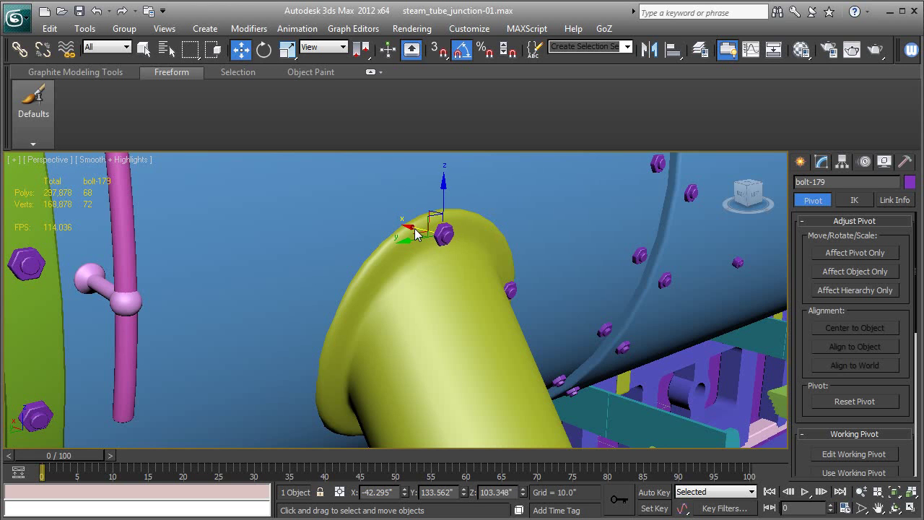
key(e)
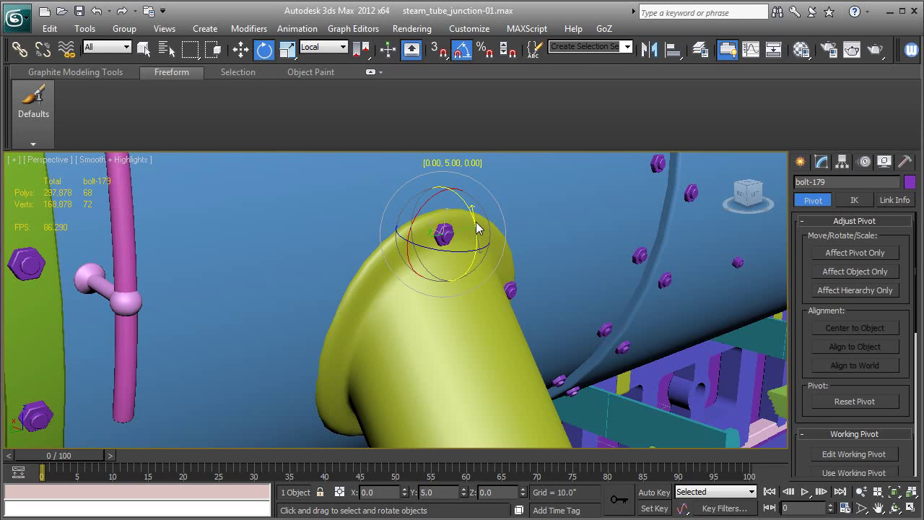
Copy bolt-178 across the flange along Y to the opposite side as bolt-180
click(241, 50)
alt+middle_drag(339, 246, 496, 317)
click(551, 312)
drag(524, 310, 309, 311)
click(463, 329)
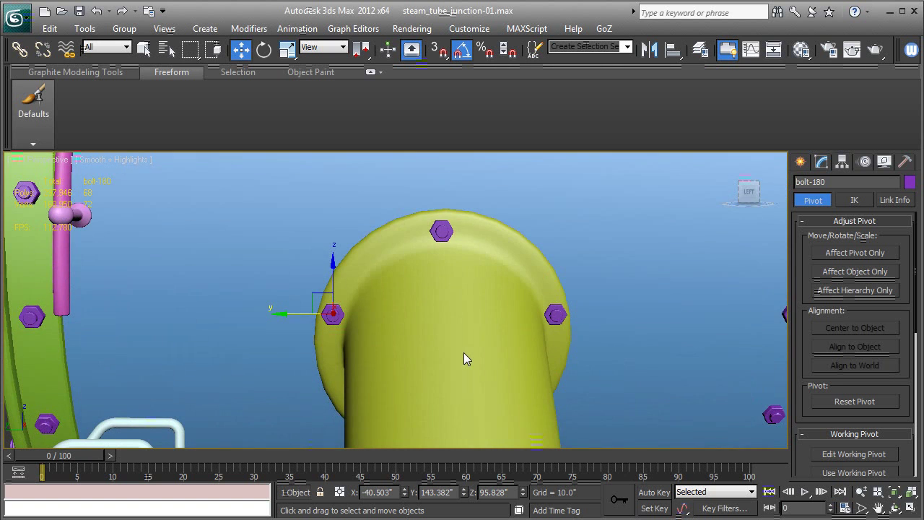
Copy bolt-180 down the flange's side as bolt-181 and move it along X and Y onto the flange rim
middle_drag(465, 356, 450, 257)
mouse_move(325, 180)
shift+mouse_down()
mouse_move(324, 244)
mouse_move(337, 283)
shift+mouse_up()
click(456, 329)
mouse_move(337, 317)
alt+middle_down()
mouse_move(451, 338)
mouse_move(309, 310)
alt+middle_up()
drag(273, 306, 242, 303)
key(z)
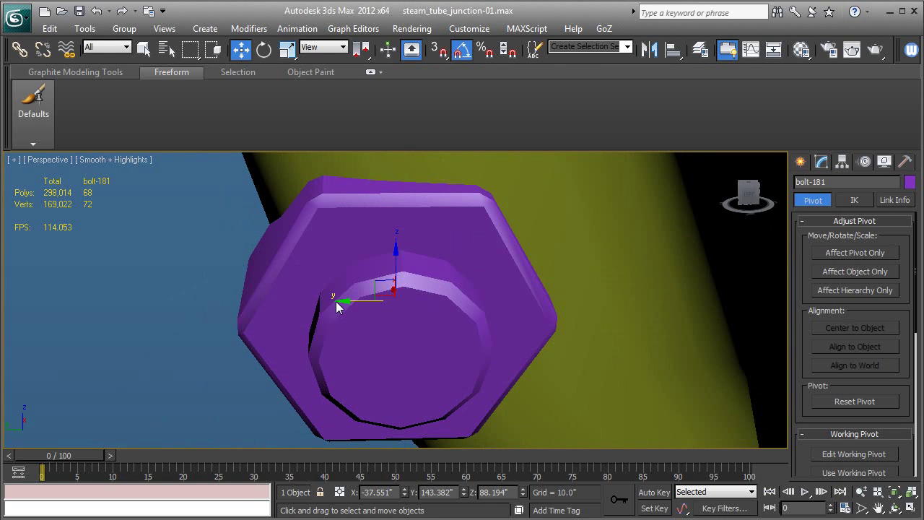
drag(341, 302, 502, 302)
alt+middle_drag(502, 302, 561, 297)
Rotate bolt-181 about its local axes so it lies flush with the curved flange surface
key(e)
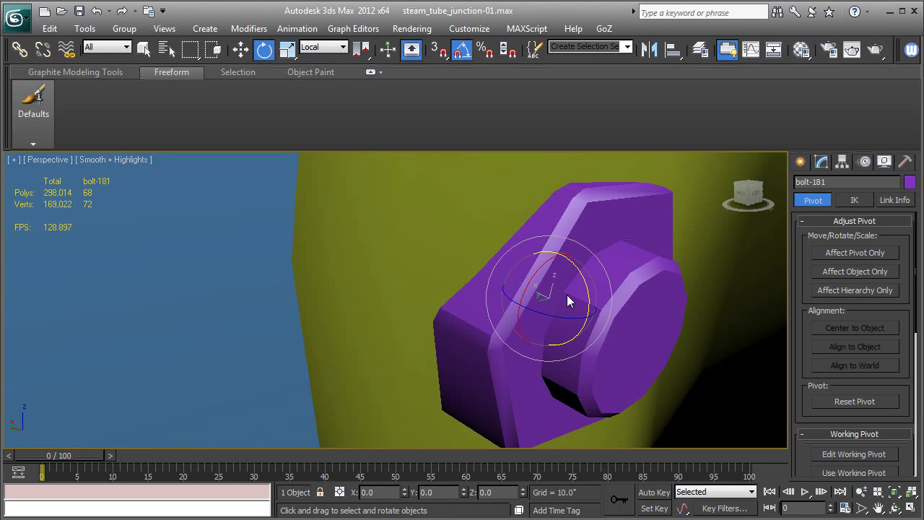
mouse_move(586, 289)
mouse_down()
mouse_move(592, 299)
mouse_move(588, 288)
mouse_up()
scroll(587, 288, down, 3)
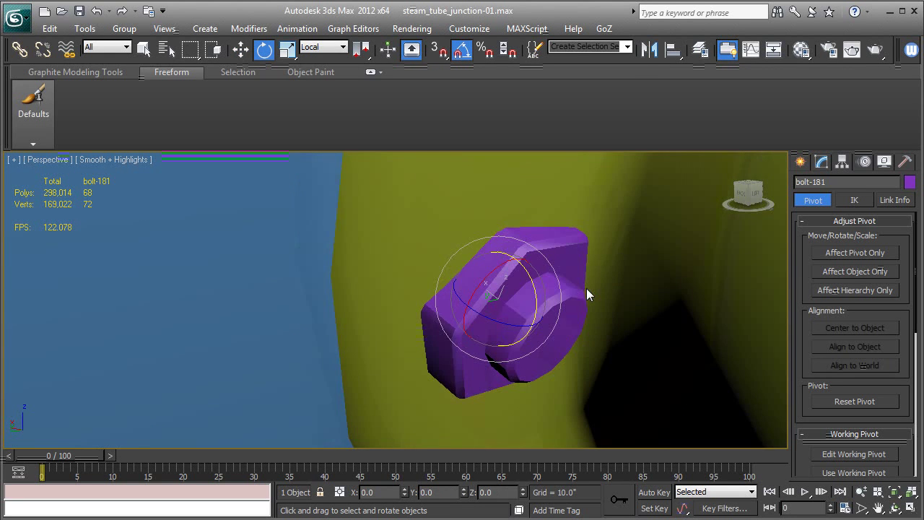
drag(515, 329, 513, 330)
alt+middle_drag(515, 334, 539, 165)
drag(528, 244, 534, 242)
Copy bolt-181 across the flange along Y as bolt-182 and shift it 1.118" along Y onto the rim
click(240, 49)
alt+middle_drag(526, 265, 466, 307)
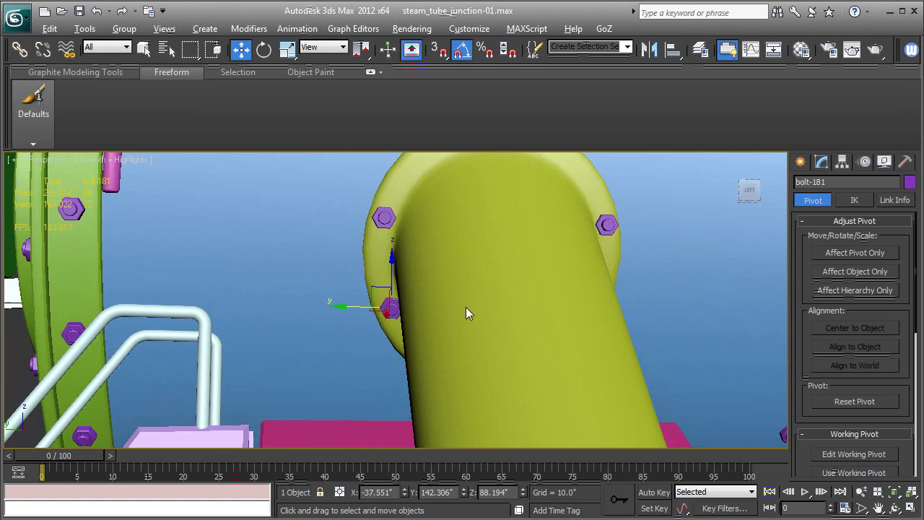
shift+drag(346, 309, 564, 312)
click(470, 328)
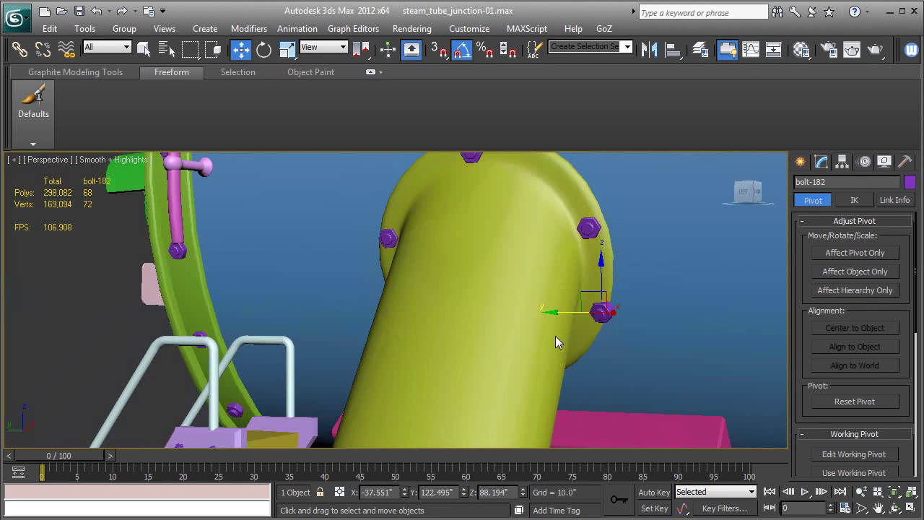
drag(567, 313, 555, 312)
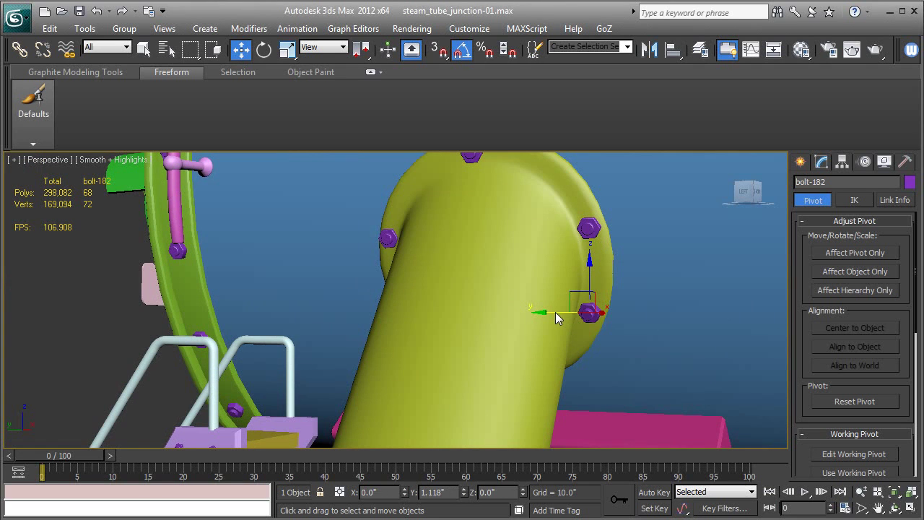
Mirror bolt-182 about the Y axis without cloning
click(649, 49)
click(431, 197)
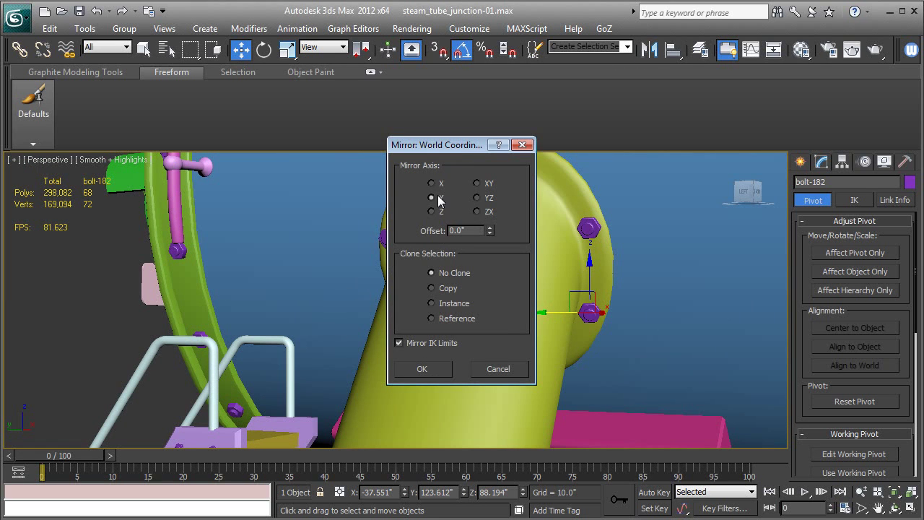
click(423, 369)
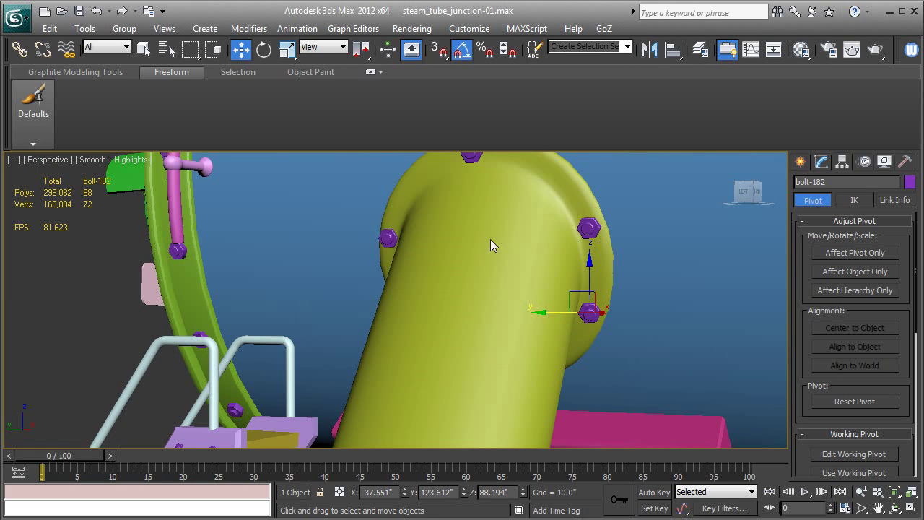
Try a copy of the top bolt, bolt-183, at the underside of the boiler flange and delete it
click(470, 160)
mouse_move(487, 286)
alt+middle_down()
mouse_move(535, 283)
mouse_move(495, 277)
alt+middle_up()
shift+drag(461, 192, 463, 409)
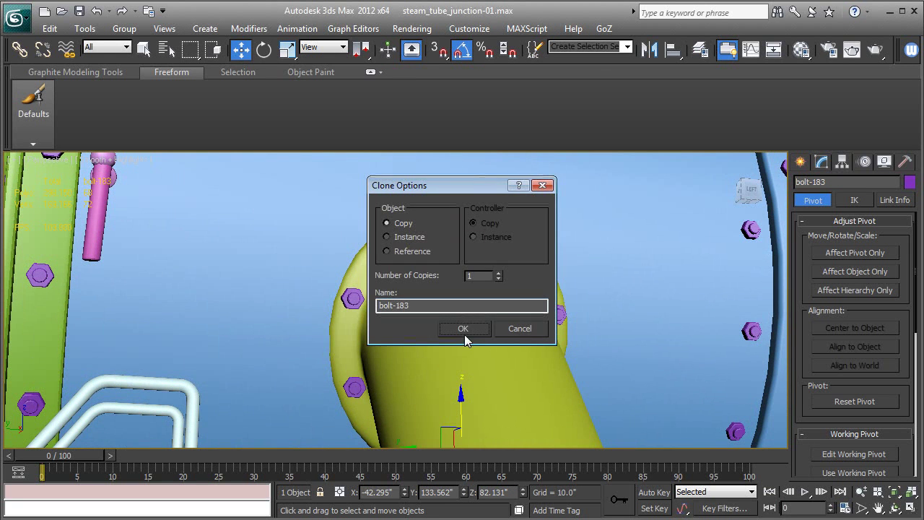
click(463, 329)
mouse_move(770, 374)
alt+middle_down()
mouse_move(647, 358)
mouse_move(622, 208)
mouse_move(596, 233)
mouse_move(611, 236)
mouse_move(436, 254)
alt+middle_up()
drag(434, 258, 436, 302)
alt+middle_drag(454, 340, 438, 345)
drag(412, 354, 478, 336)
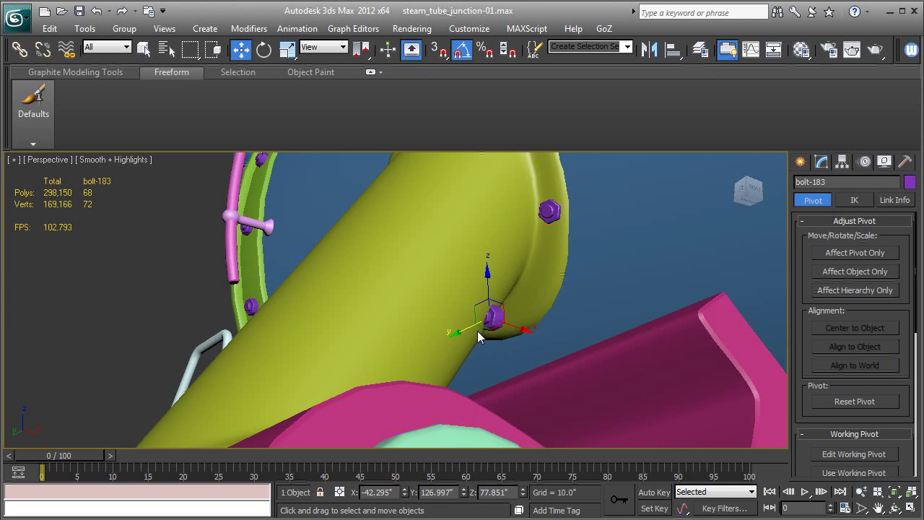
key(Delete)
Examine the tube's lower joint with the cylinder housing
alt+middle_drag(401, 277, 558, 273)
scroll(525, 343, down, 3)
alt+middle_drag(515, 354, 577, 315)
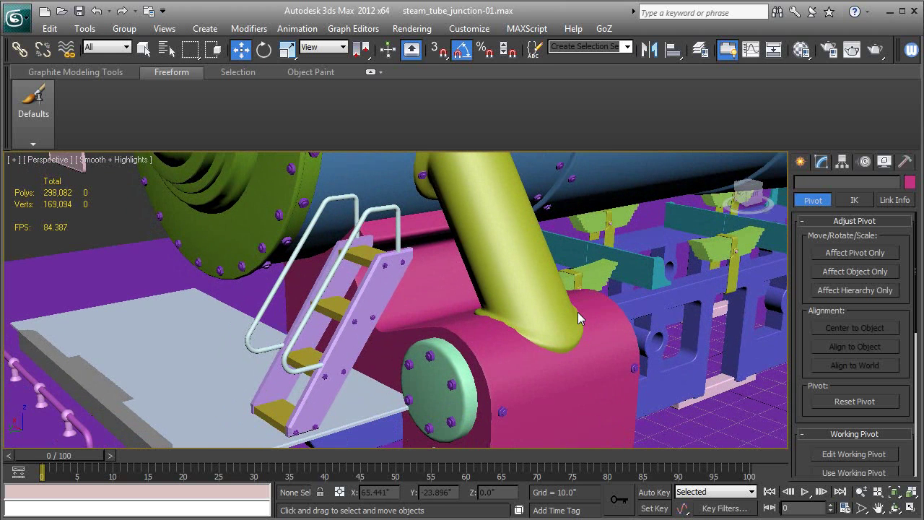